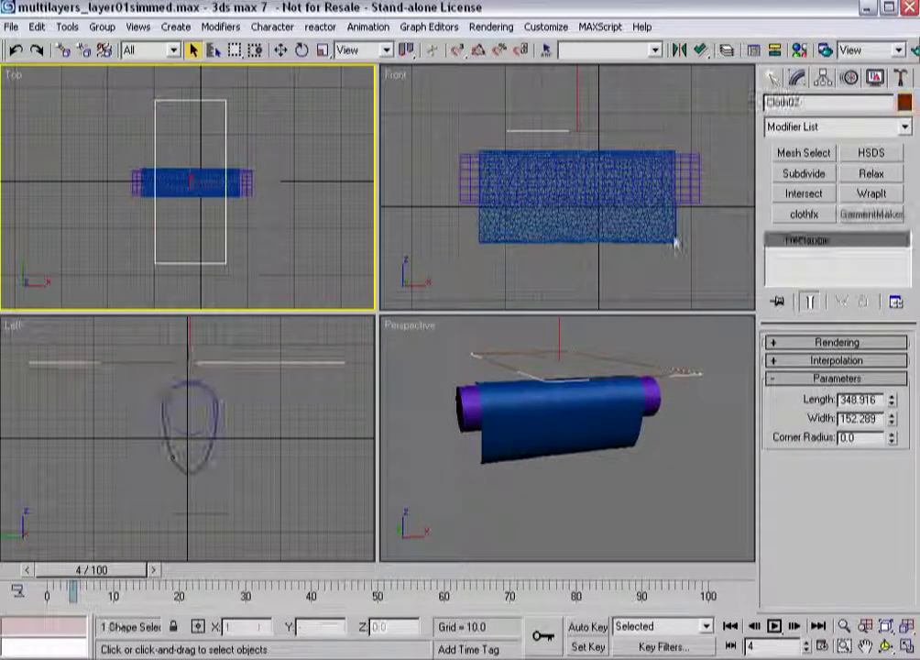
# Convert the rectangle to an Editable Spline and set all its vertices to Corner
pyautogui.rightClick(766, 240)
pyautogui.click(829, 325)
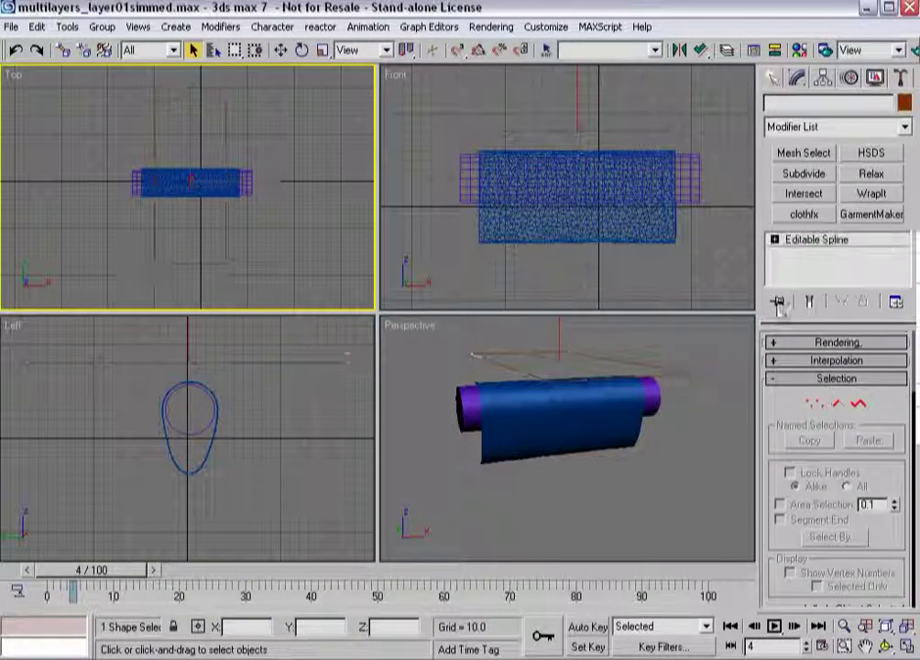
pyautogui.press('1')
pyautogui.moveTo(137, 85); pyautogui.dragTo(248, 273)
pyautogui.rightClick(183, 211)
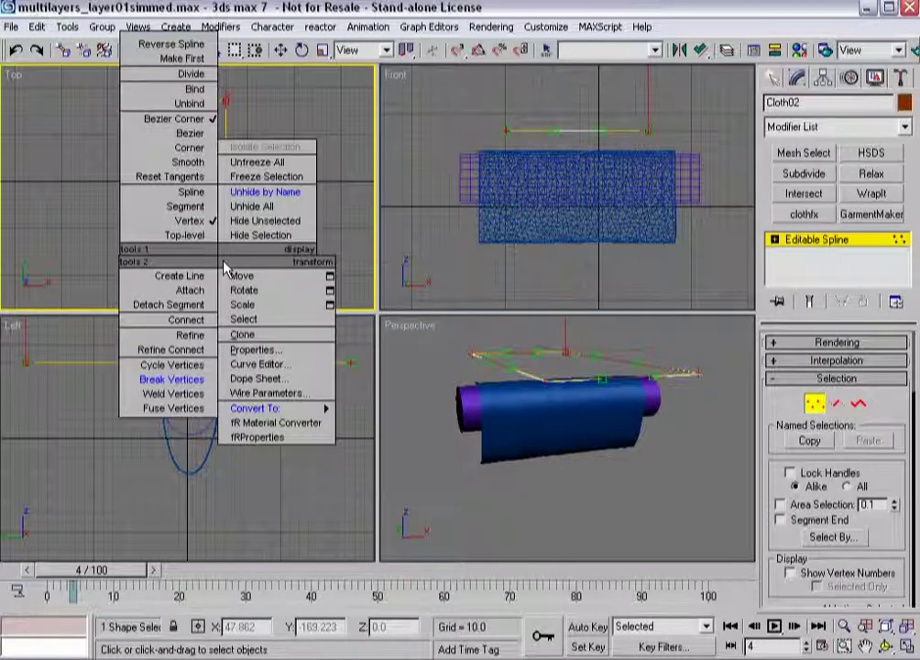
pyautogui.click(189, 151)
# Weld the rectangle's vertices and apply GarmentMaker to the spline
pyautogui.rightClick(179, 213)
pyautogui.click(193, 392)
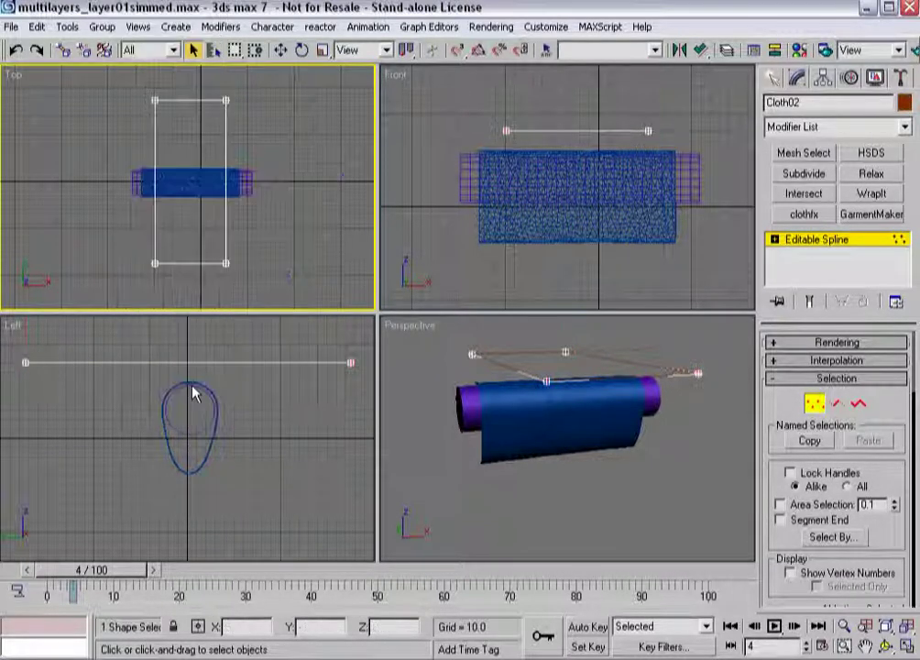
pyautogui.click(829, 240)
pyautogui.click(857, 216)
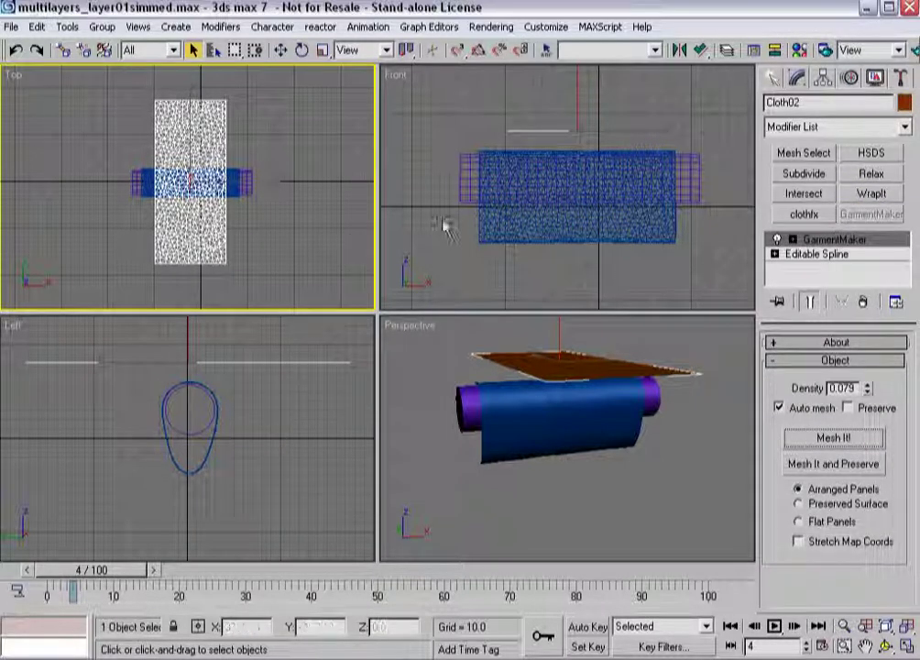
# Zoom in on the cloth mesh and try a new GarmentMaker Density value, ending at 0.079
pyautogui.scroll(5, 194, 206)
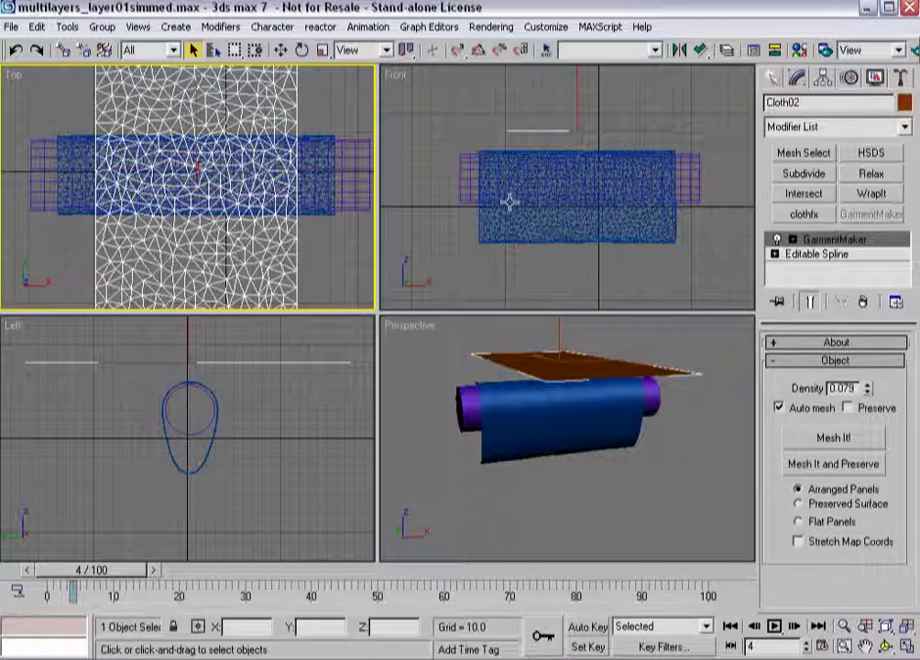
pyautogui.doubleClick(843, 388)
pyautogui.write('1.5')
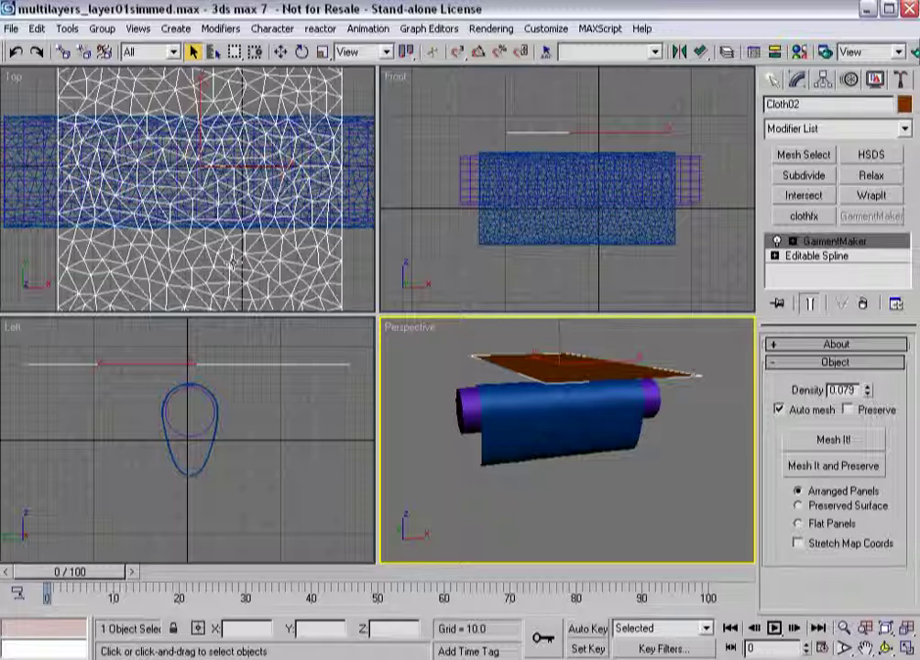
# Preview the timeline, then set GarmentMaker's Density to 0.15 for a finer mesh
pyautogui.moveTo(61, 571); pyautogui.dragTo(7, 561)
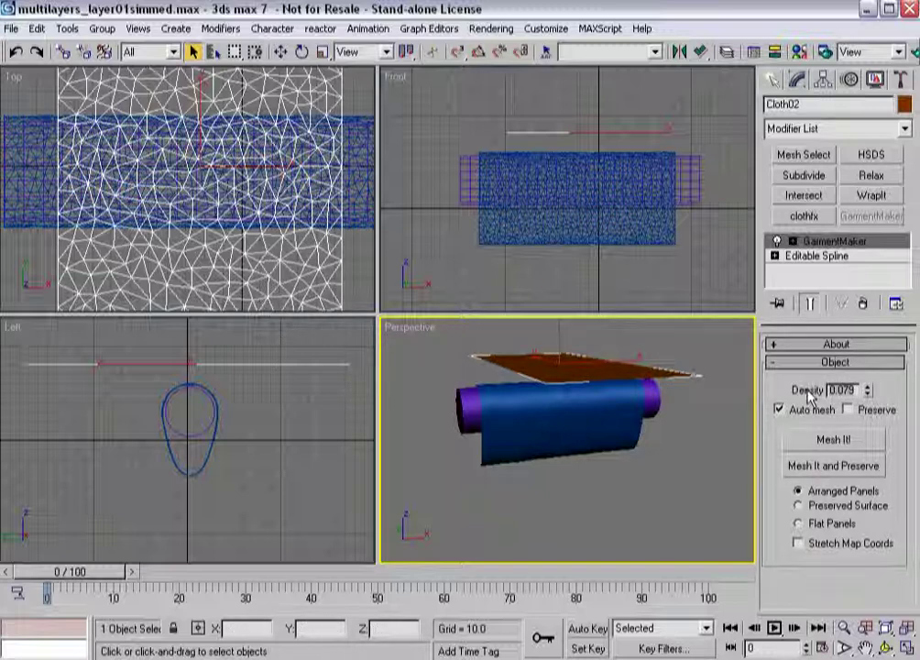
pyautogui.doubleClick(840, 390)
pyautogui.write('0.15')
pyautogui.press('Return')
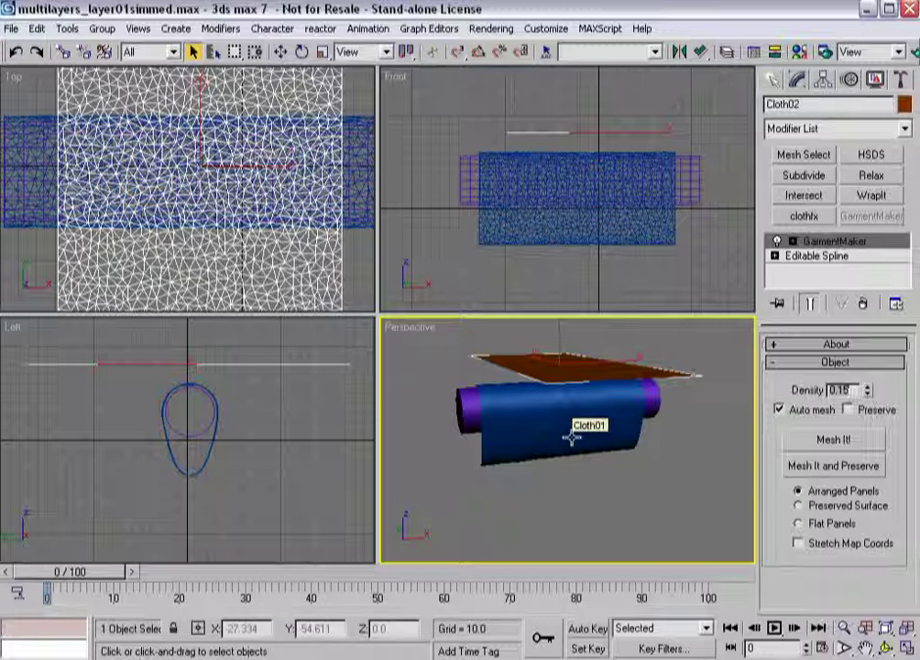
# Select the cloth panel at GarmentMaker's Panels sub-object level
pyautogui.click(823, 242)
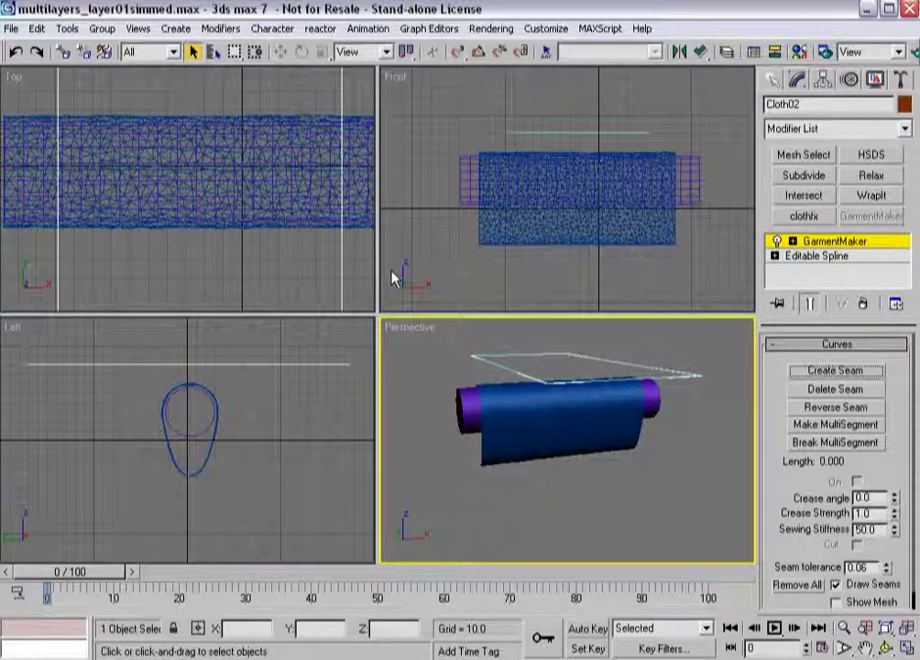
pyautogui.press('2')
pyautogui.click(261, 270)
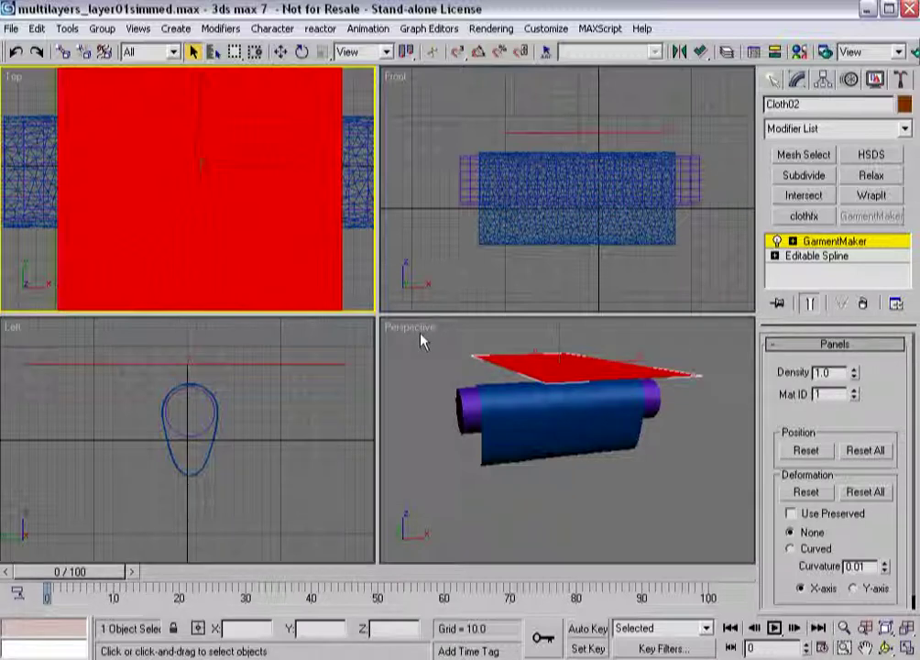
# Make the panel Curved along its Y-axis with curvature -0.12
pyautogui.click(791, 549)
pyautogui.click(866, 587)
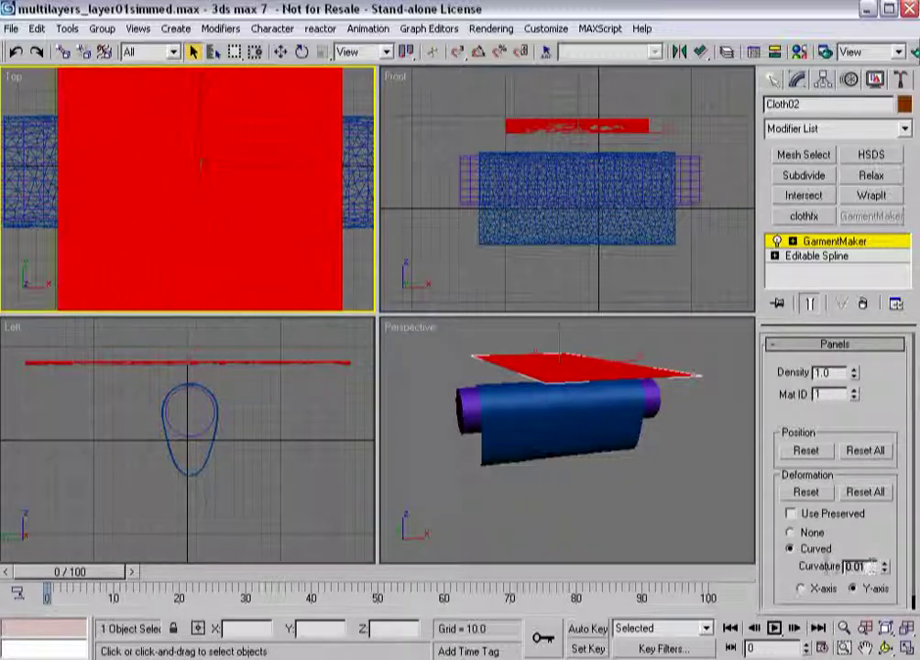
pyautogui.doubleClick(857, 566)
pyautogui.write('-')
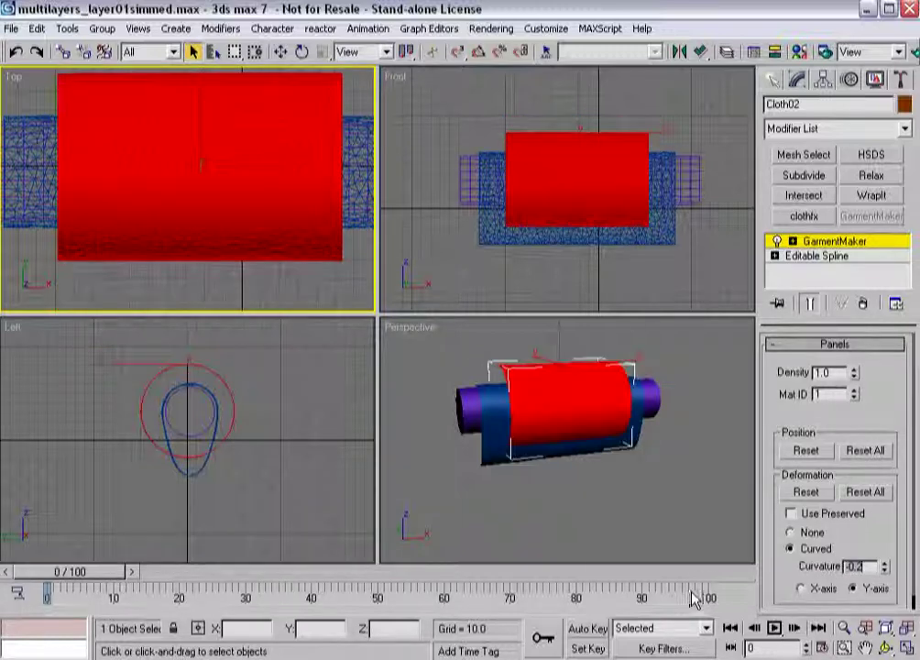
pyautogui.click(859, 565)
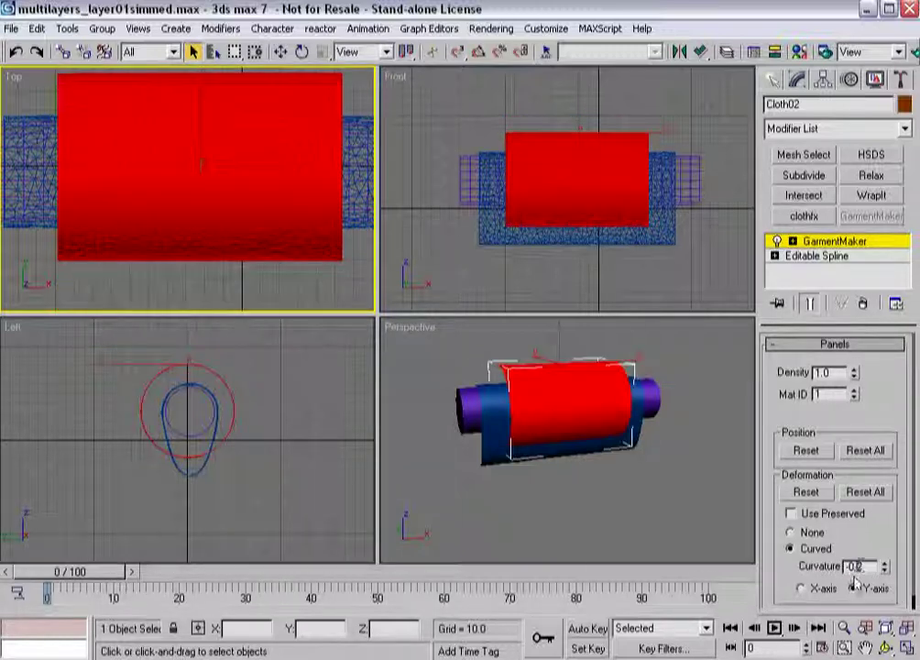
pyautogui.press('BackSpace')
pyautogui.write('12')
pyautogui.press('Return')
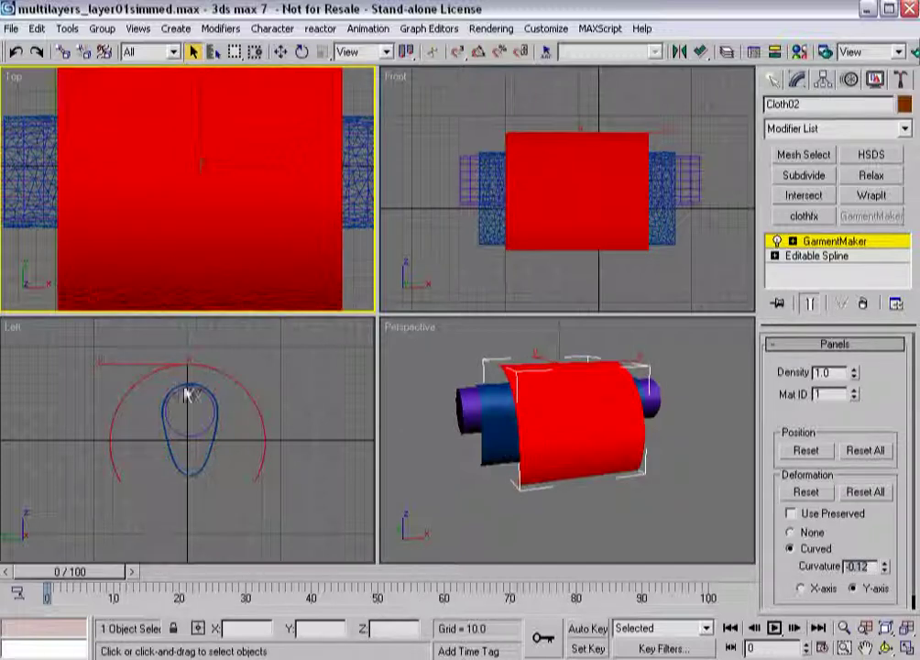
pyautogui.click(547, 380)
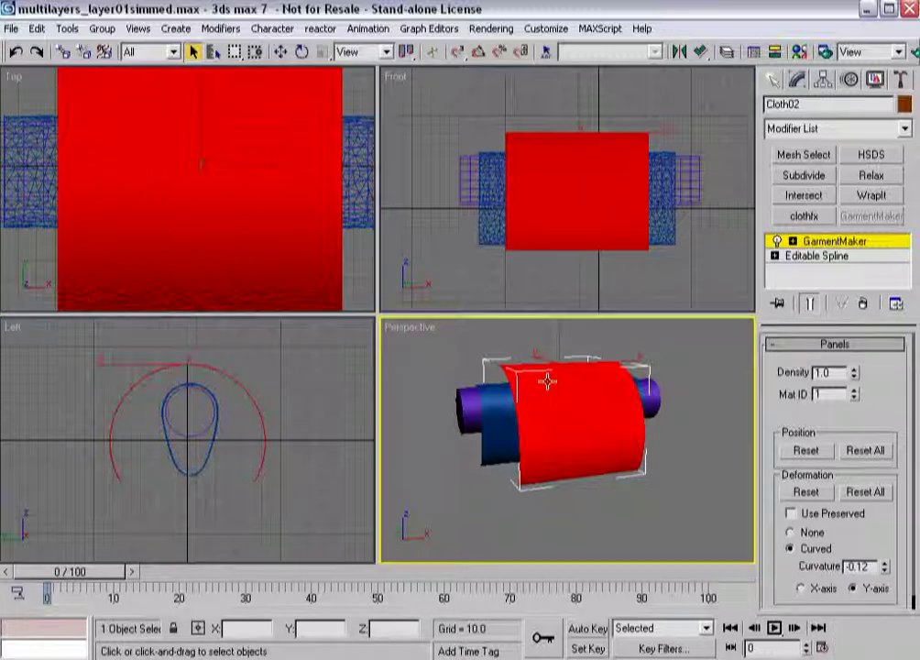
# Move the curved cloth panel down along Z to 68.888, closer to the cylinder arm
pyautogui.click(559, 343)
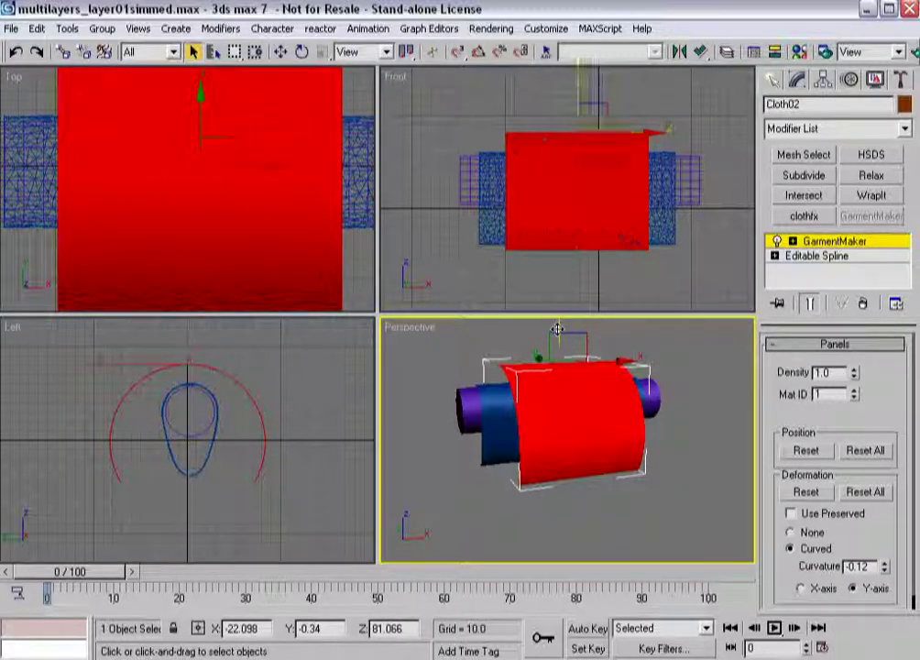
pyautogui.moveTo(558, 332); pyautogui.dragTo(561, 343)
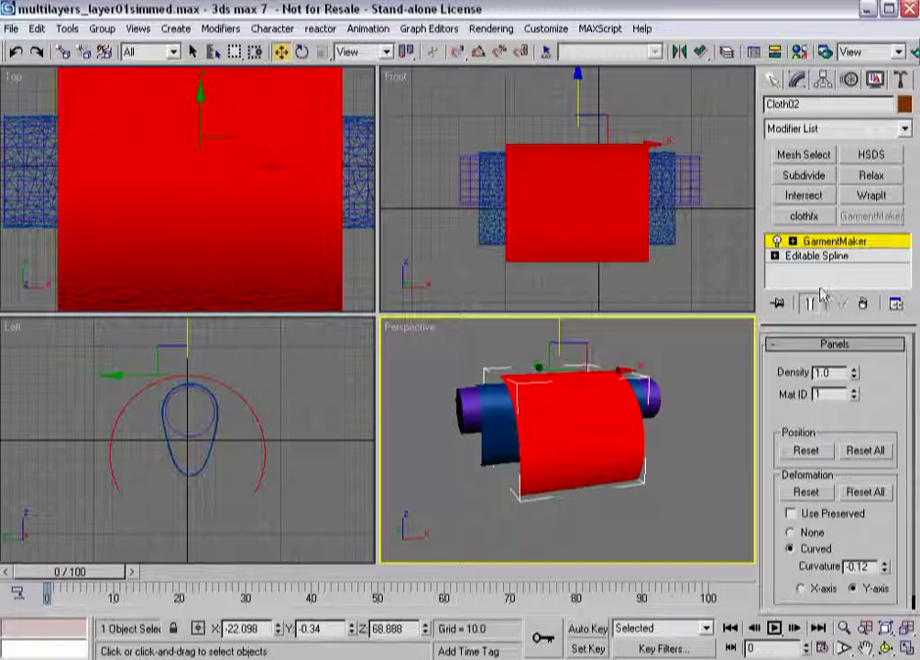
# Seam the panel's two long edges together beneath the cylinder and enable Auto mesh
pyautogui.press('3')
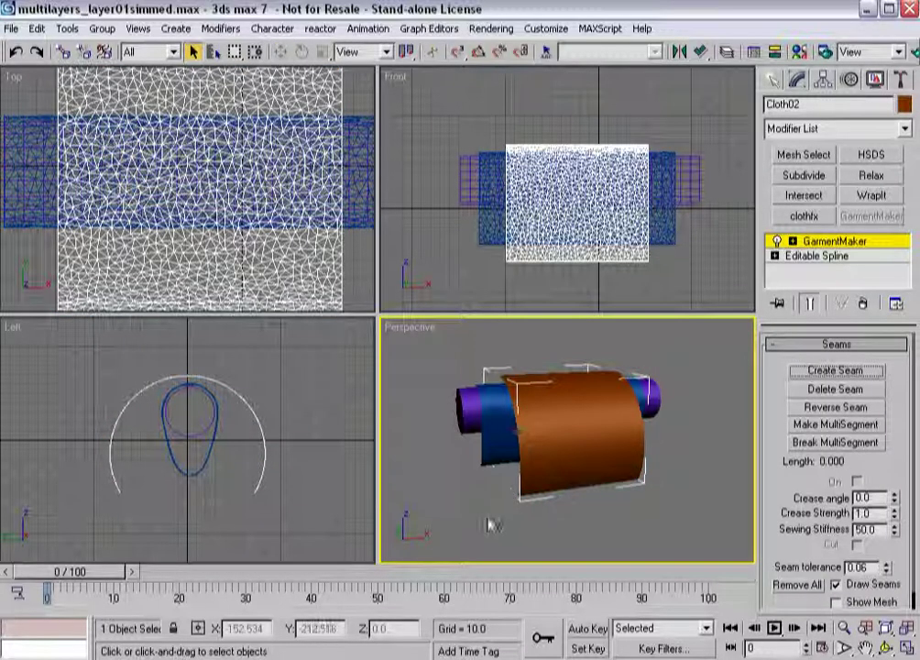
pyautogui.keyDown('alt'); pyautogui.moveTo(450, 511); pyautogui.dragTo(616, 503, button='middle'); pyautogui.keyUp('alt')
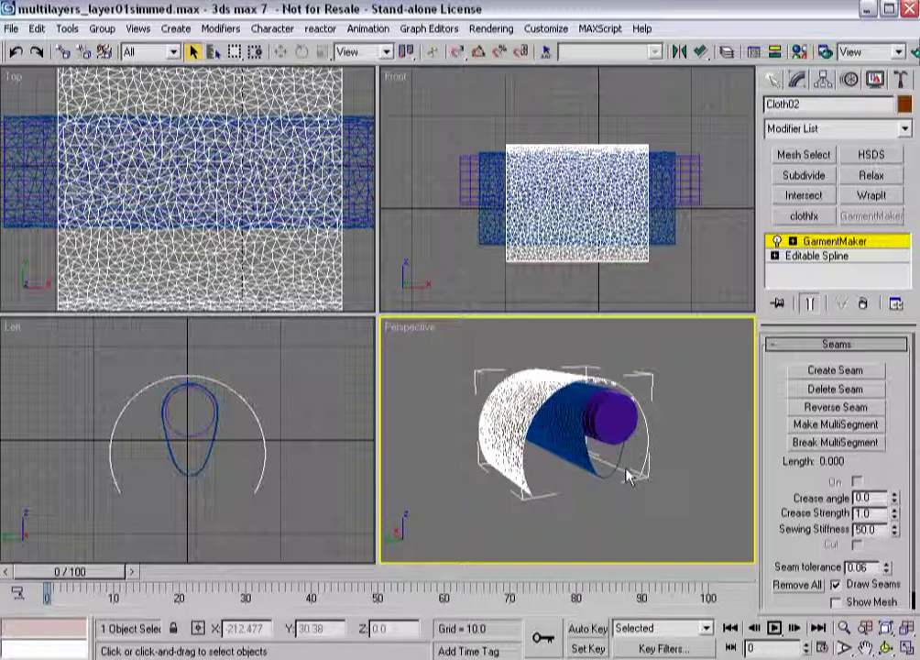
pyautogui.click(626, 473)
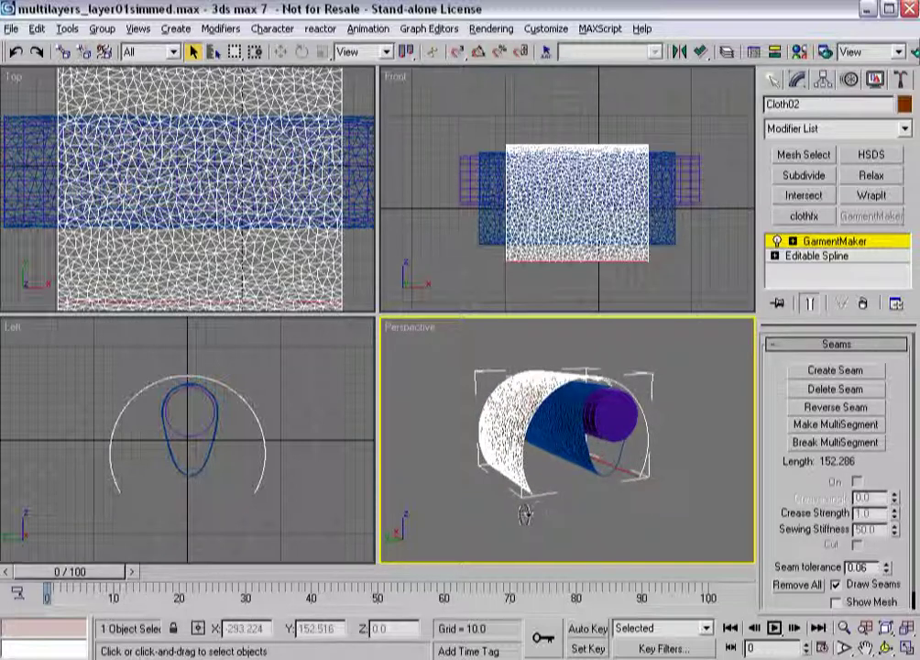
pyautogui.moveTo(523, 508)
pyautogui.keyDown('alt'); pyautogui.mouseDown(button='middle')
pyautogui.moveTo(583, 512)
pyautogui.moveTo(538, 518)
pyautogui.moveTo(518, 486)
pyautogui.mouseUp(button='middle'); pyautogui.keyUp('alt')
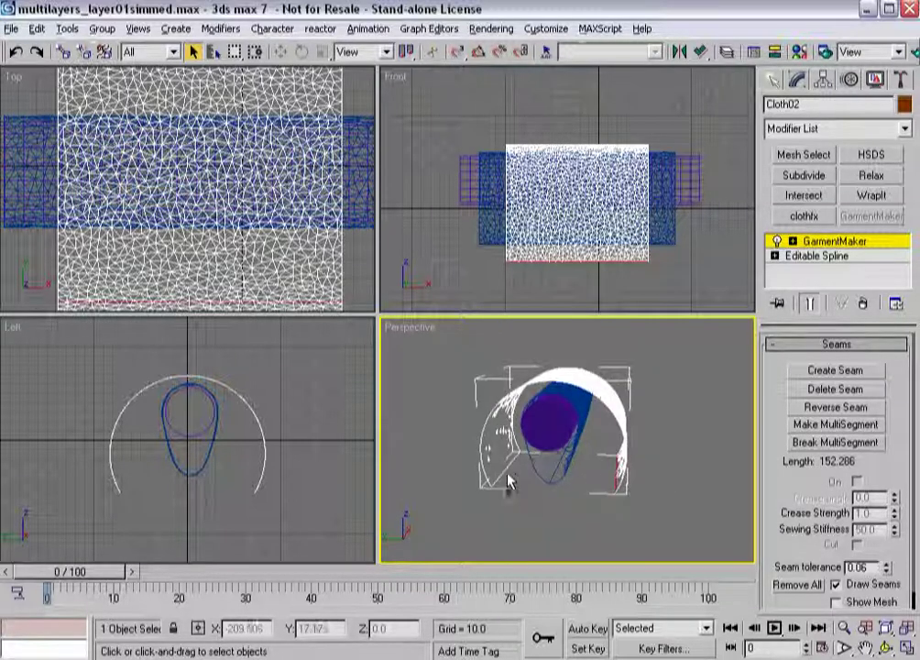
pyautogui.keyDown('ctrl'); pyautogui.click(506, 478); pyautogui.keyUp('ctrl')
pyautogui.click(823, 372)
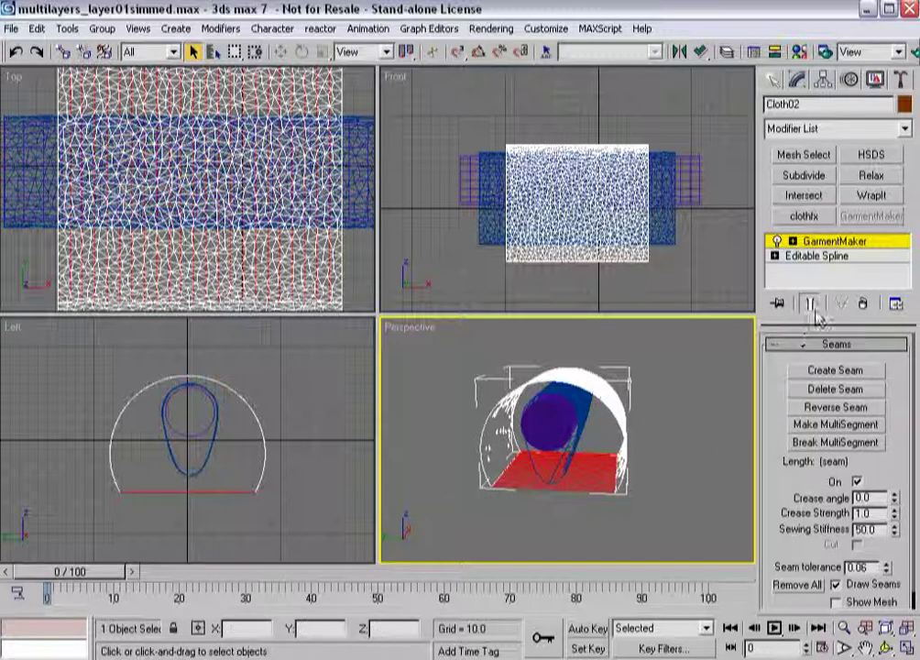
pyautogui.click(822, 241)
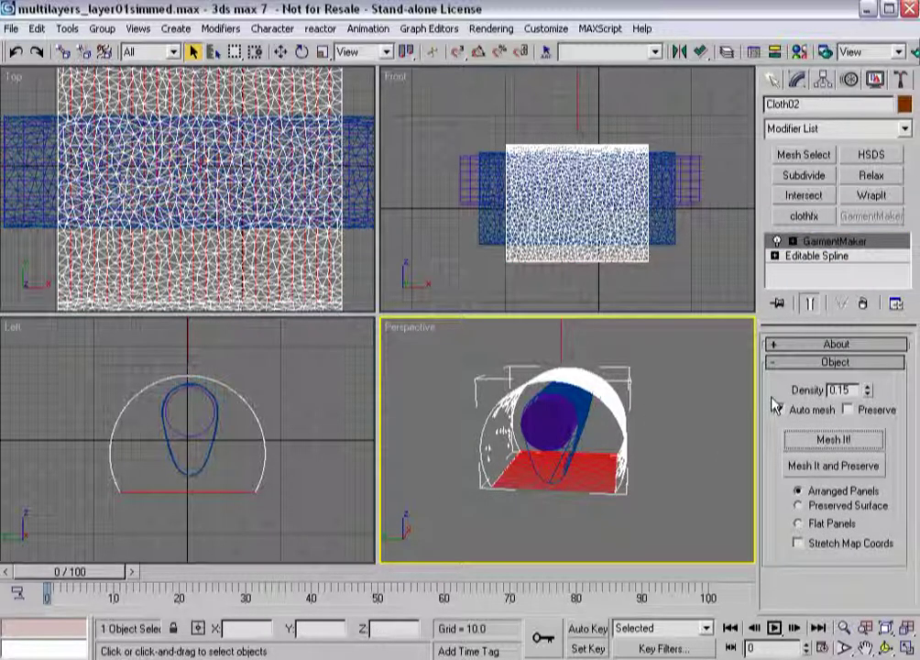
pyautogui.click(778, 410)
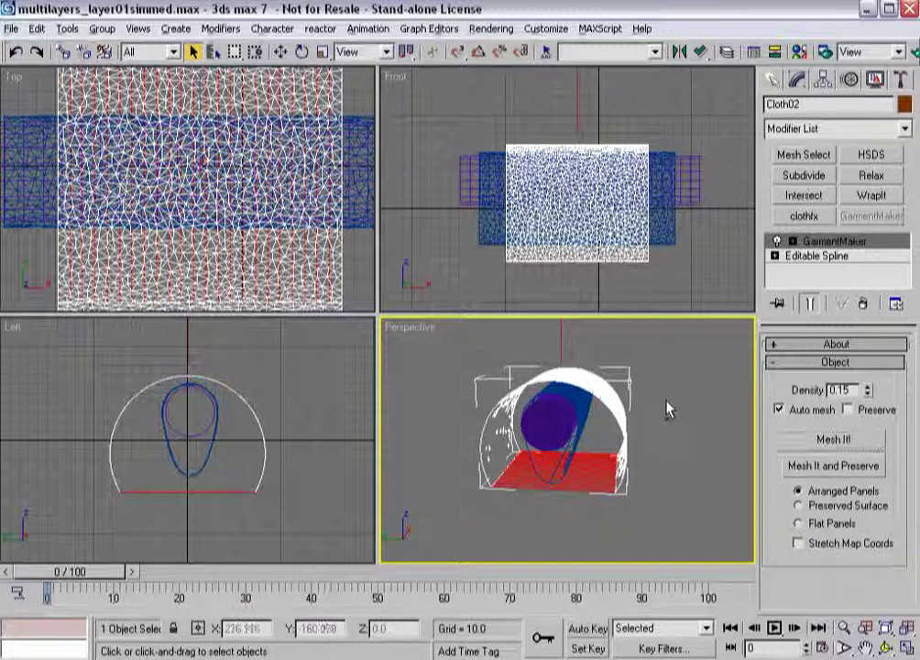
pyautogui.keyDown('alt'); pyautogui.moveTo(666, 409); pyautogui.dragTo(573, 409, button='middle'); pyautogui.keyUp('alt')
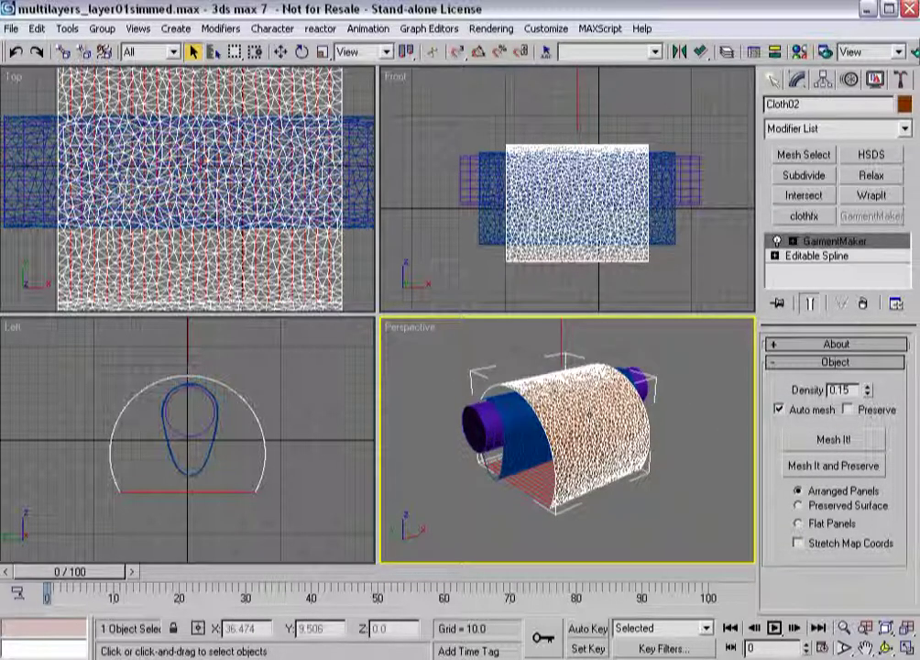
# Save the scene as multilayers_layer01simmed_layer02placed.max
pyautogui.click(12, 29)
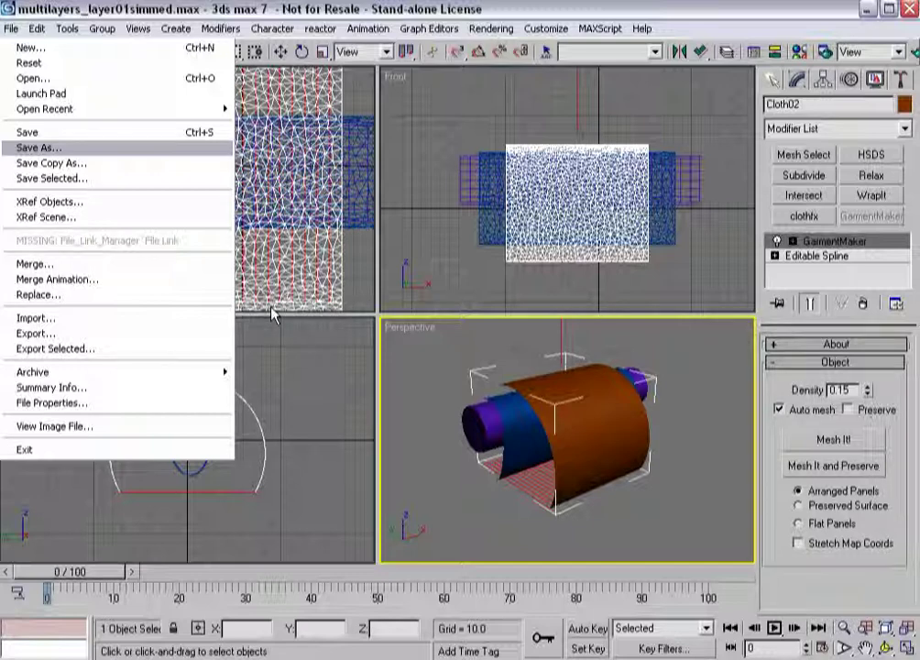
pyautogui.click(105, 157)
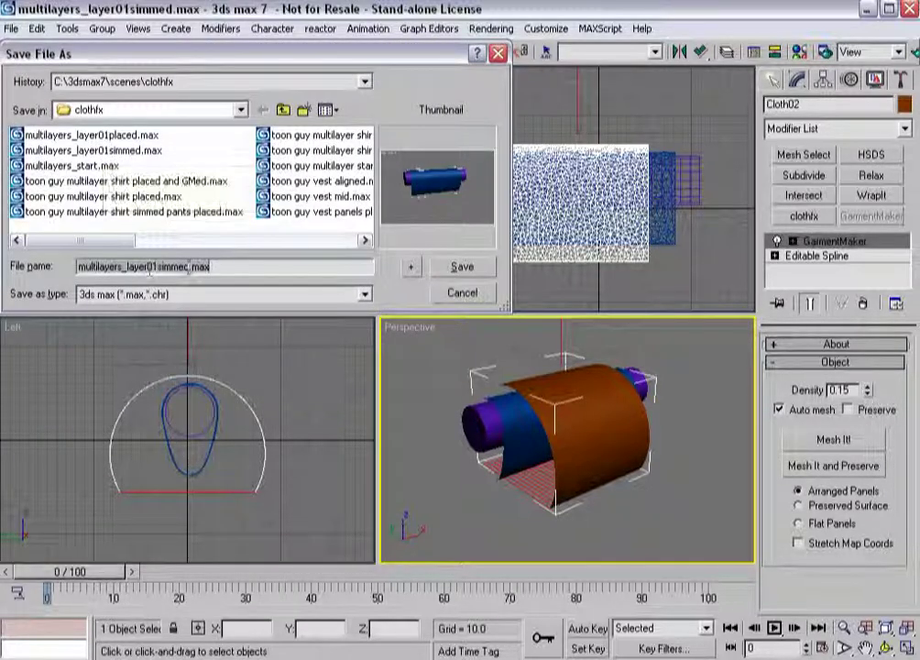
pyautogui.click(188, 265)
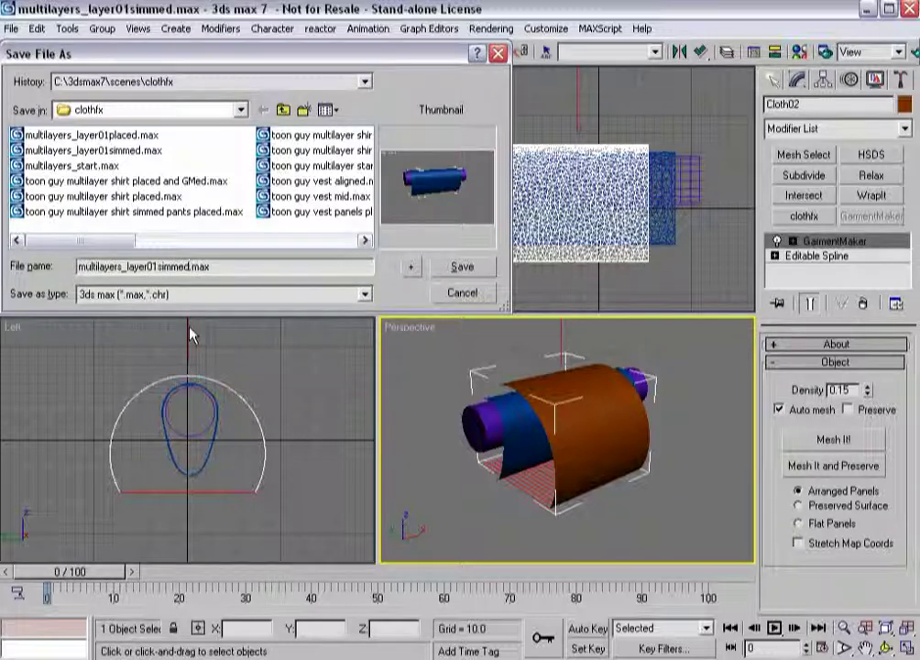
pyautogui.write('_layer02placed')
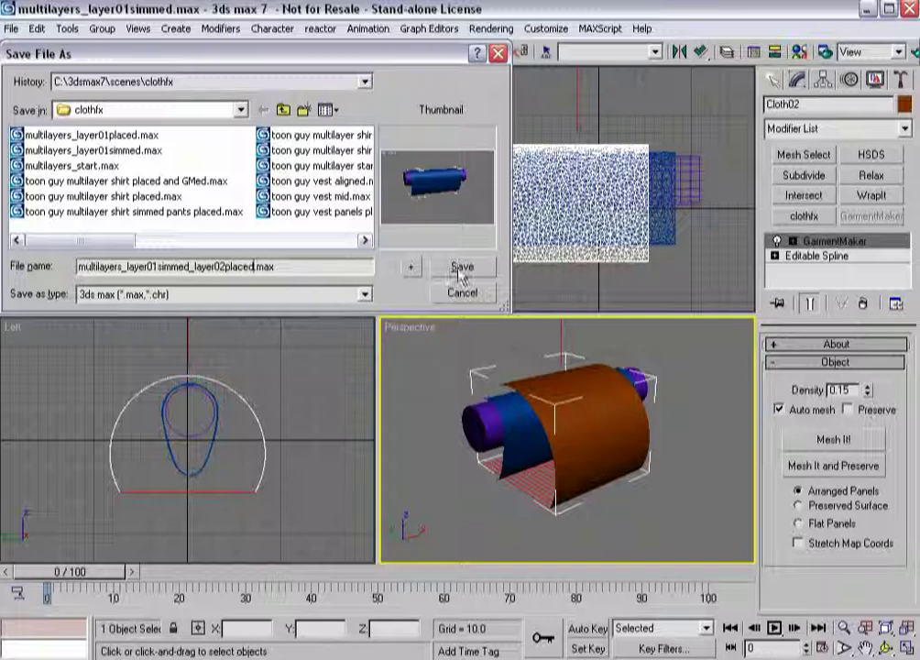
pyautogui.click(462, 267)
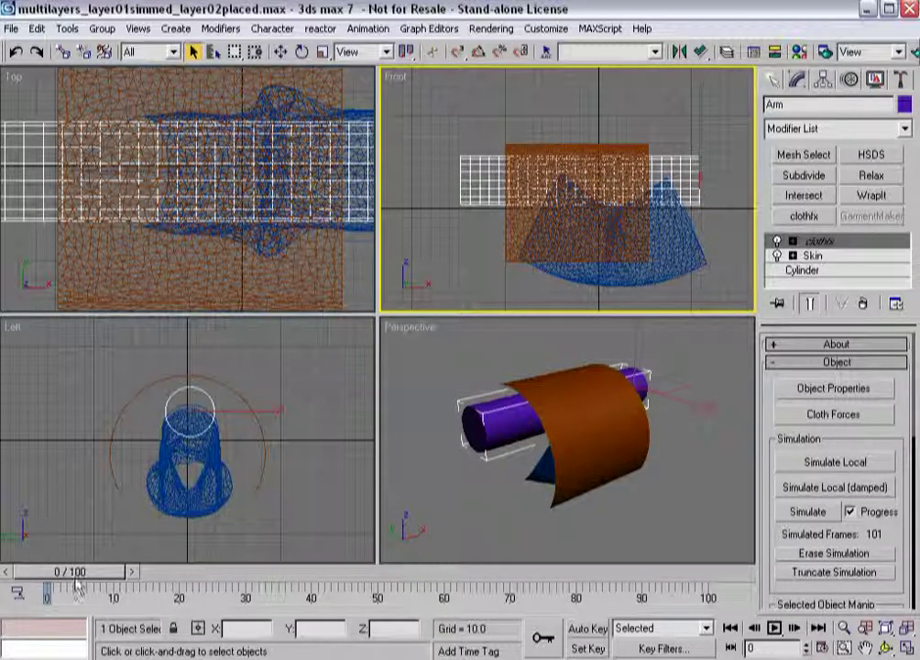
# Preview the Arm's first cloth layer simulation on the timeline, then return to frame 0
pyautogui.moveTo(82, 572)
pyautogui.mouseDown()
pyautogui.moveTo(193, 578)
pyautogui.moveTo(413, 561)
pyautogui.moveTo(431, 570)
pyautogui.moveTo(69, 572)
pyautogui.mouseUp()
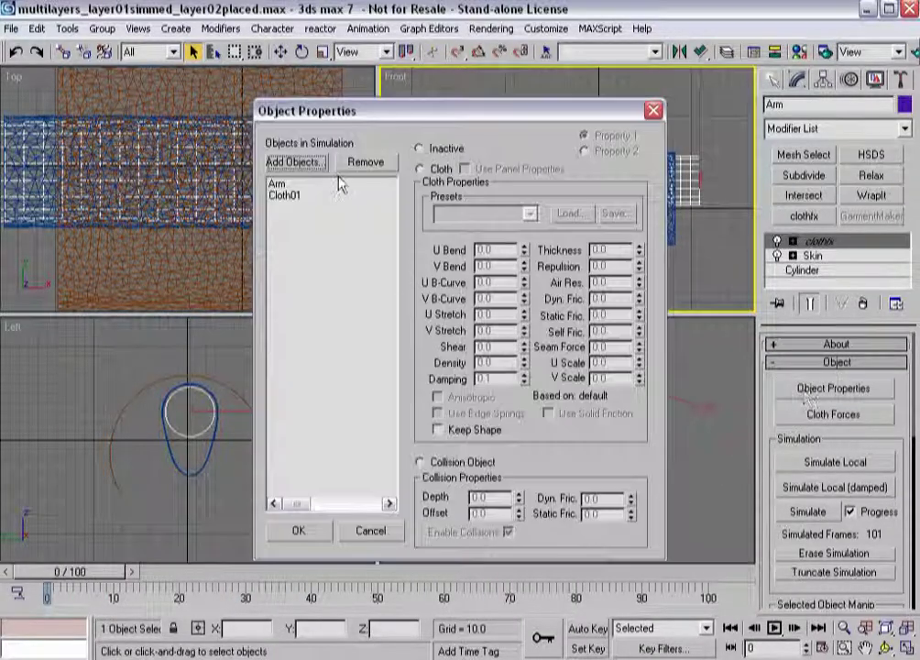
# Add Cloth02 to the clothfx simulation as cloth and make Cloth01 a collision object with offset 3.0
pyautogui.click(303, 162)
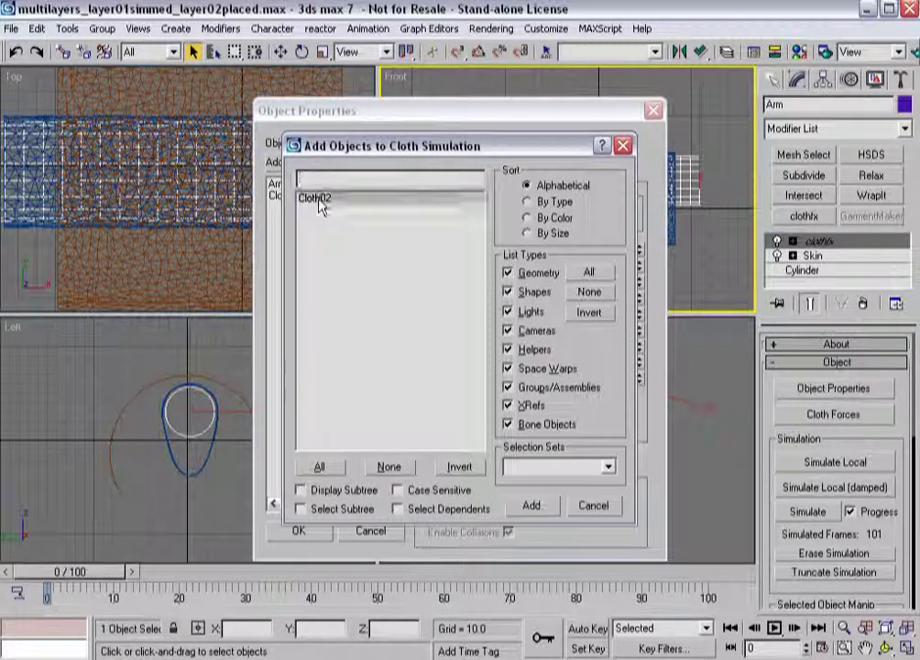
pyautogui.click(530, 505)
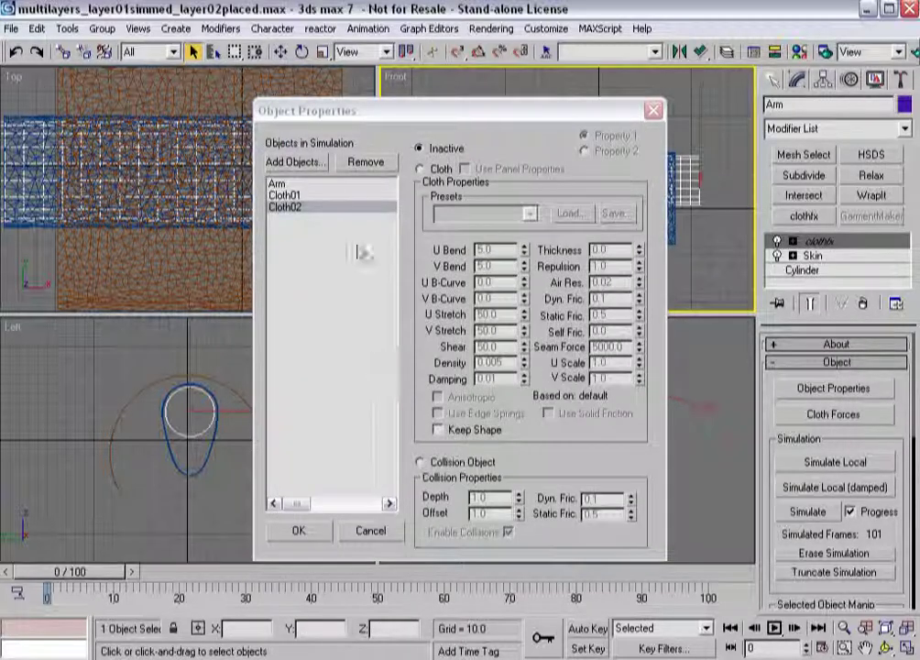
pyautogui.click(419, 168)
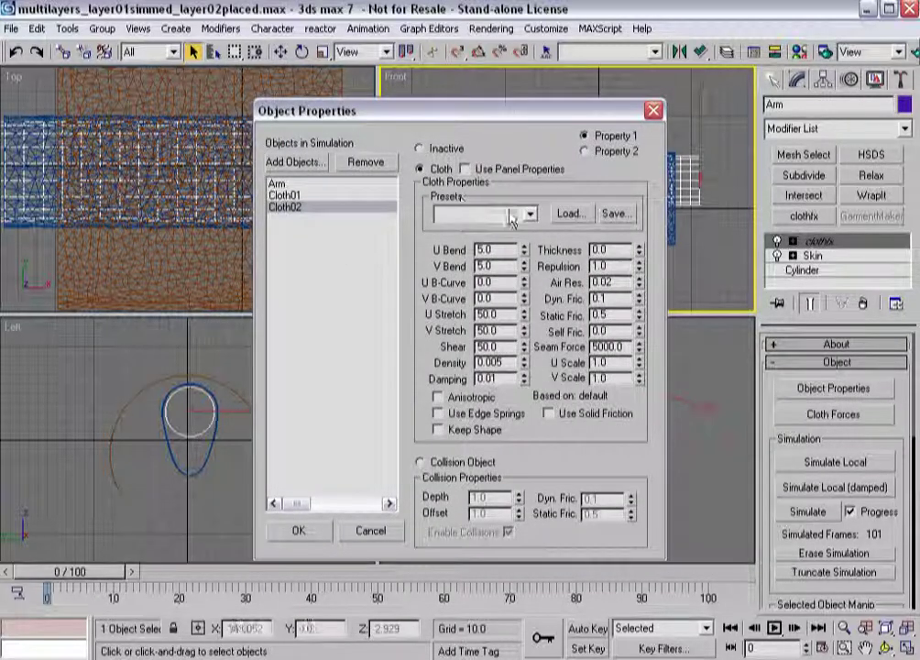
pyautogui.click(297, 196)
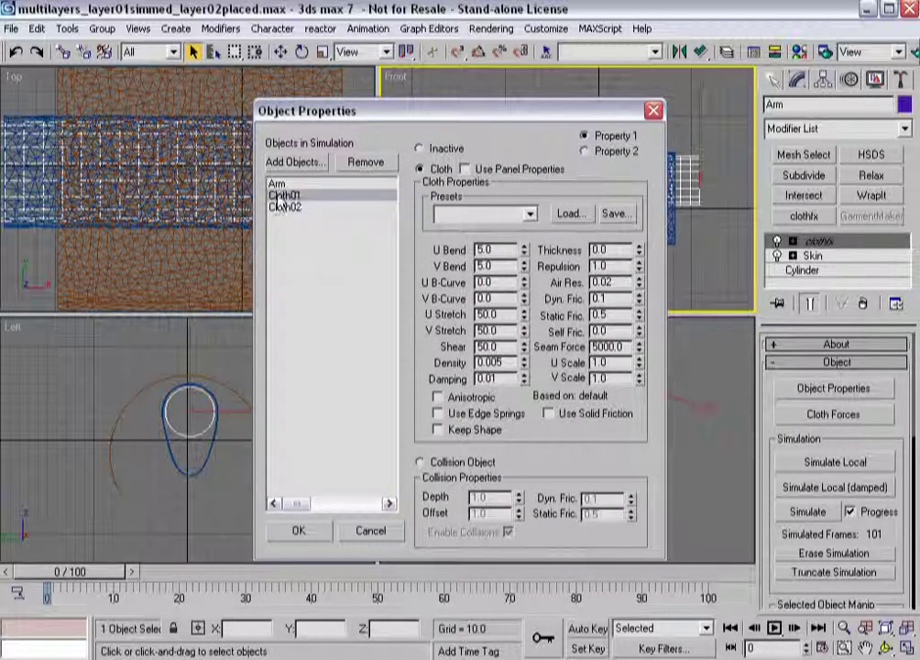
pyautogui.click(436, 464)
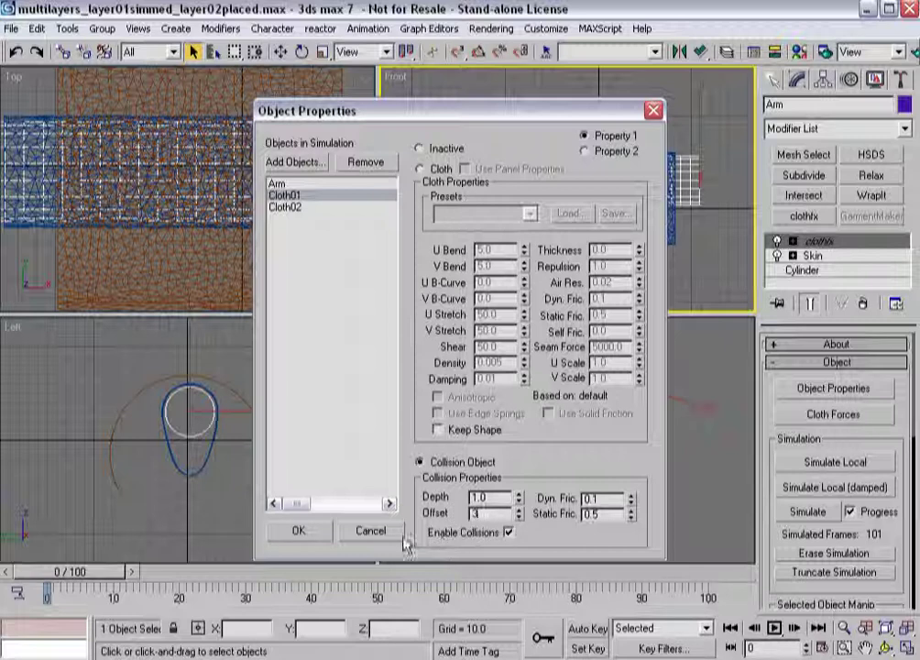
pyautogui.click(285, 207)
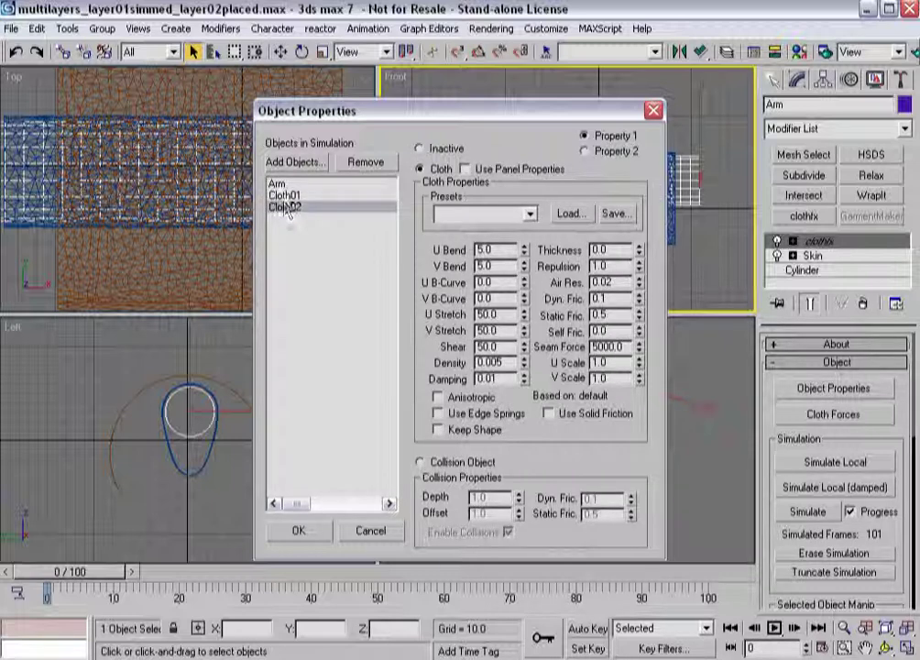
pyautogui.click(284, 195)
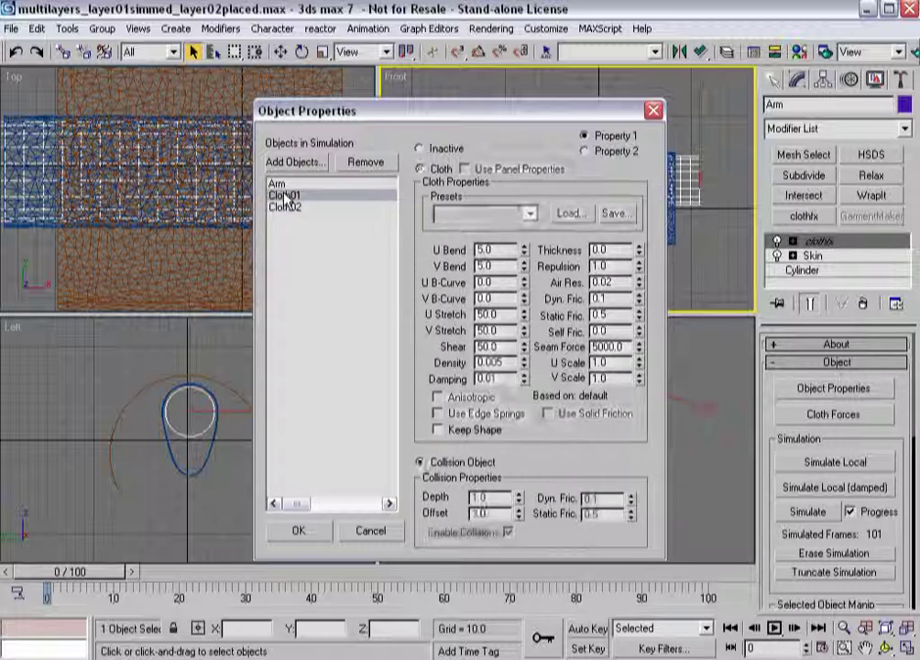
pyautogui.click(298, 531)
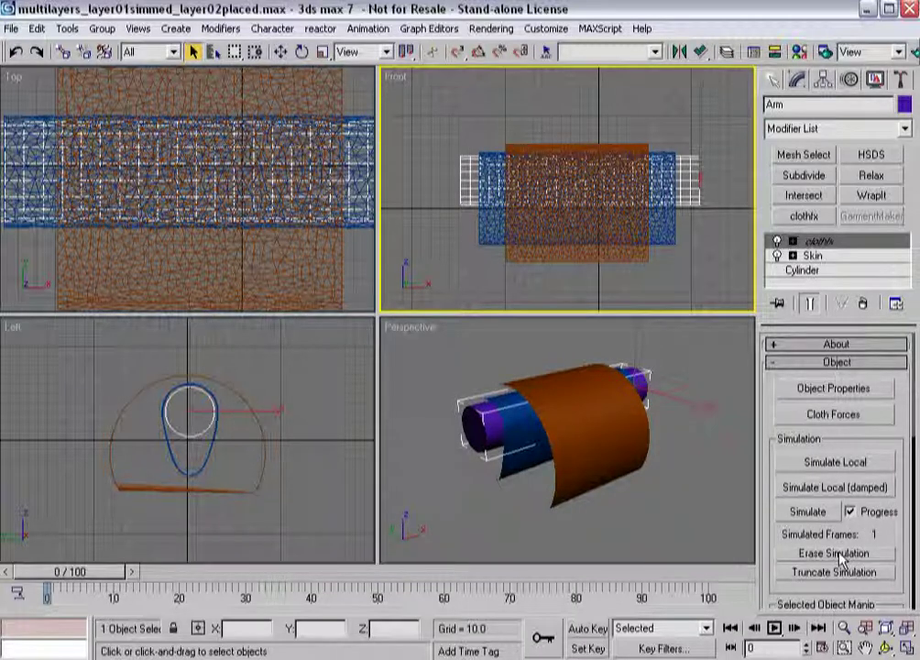
# Select Cloth02, preview its simulation near frame 40, and orbit the Perspective view around it
pyautogui.click(570, 477)
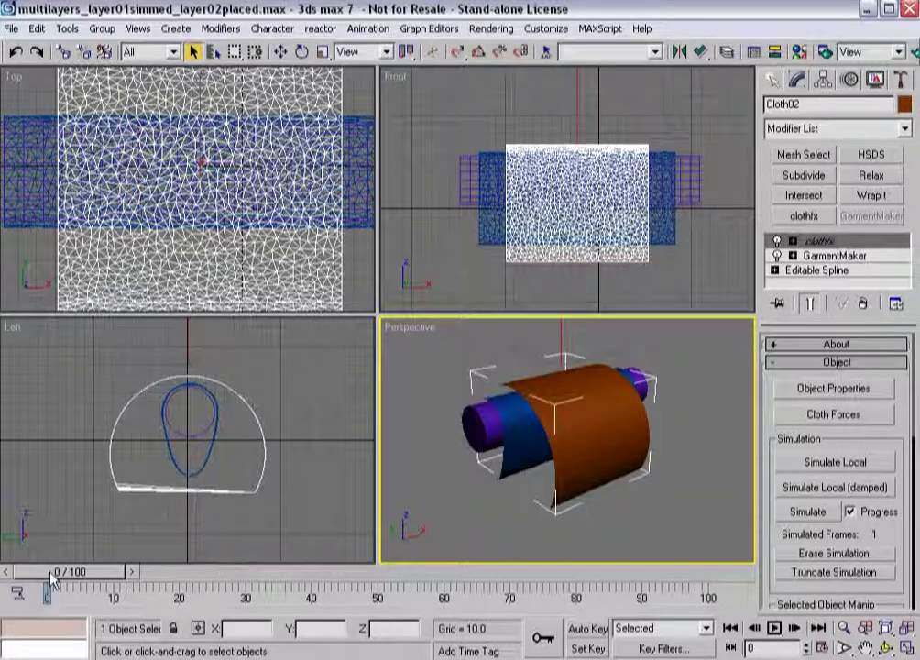
pyautogui.moveTo(64, 571); pyautogui.dragTo(55, 528)
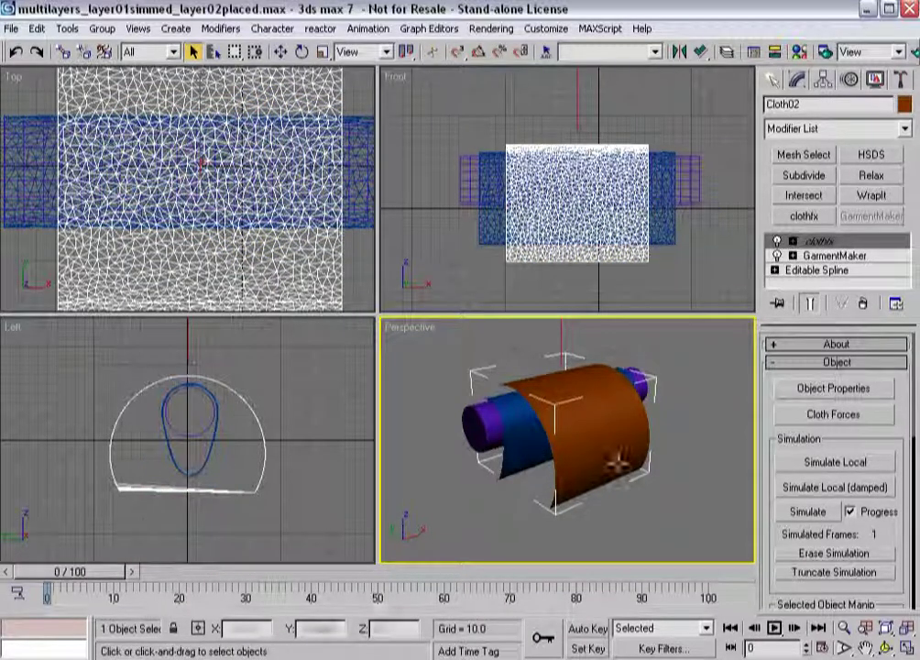
pyautogui.press('q')
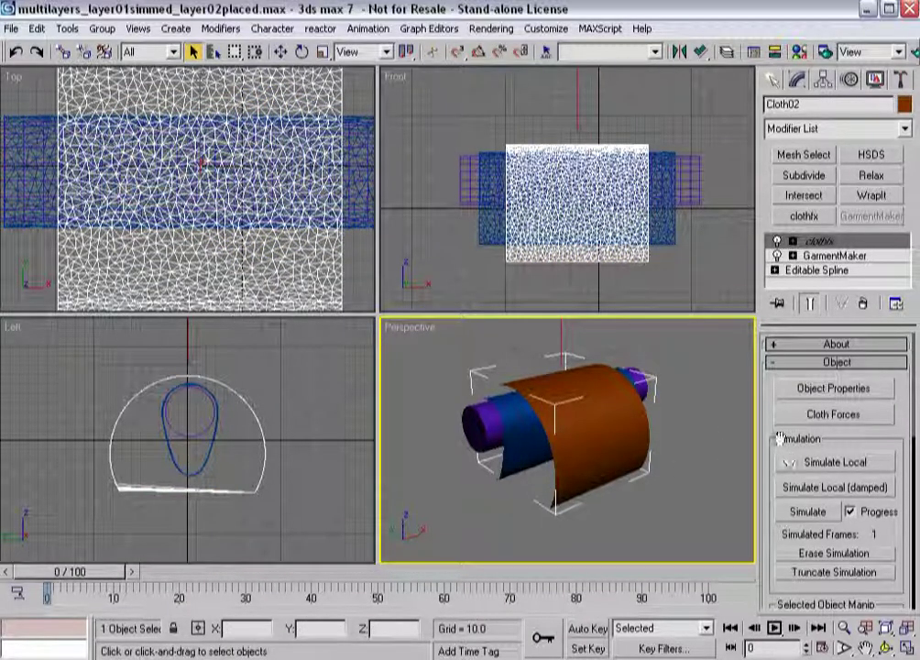
pyautogui.keyDown('alt'); pyautogui.moveTo(473, 496); pyautogui.dragTo(526, 353, button='middle'); pyautogui.keyUp('alt')
pyautogui.keyDown('alt'); pyautogui.moveTo(564, 448); pyautogui.dragTo(543, 579, button='middle'); pyautogui.keyUp('alt')
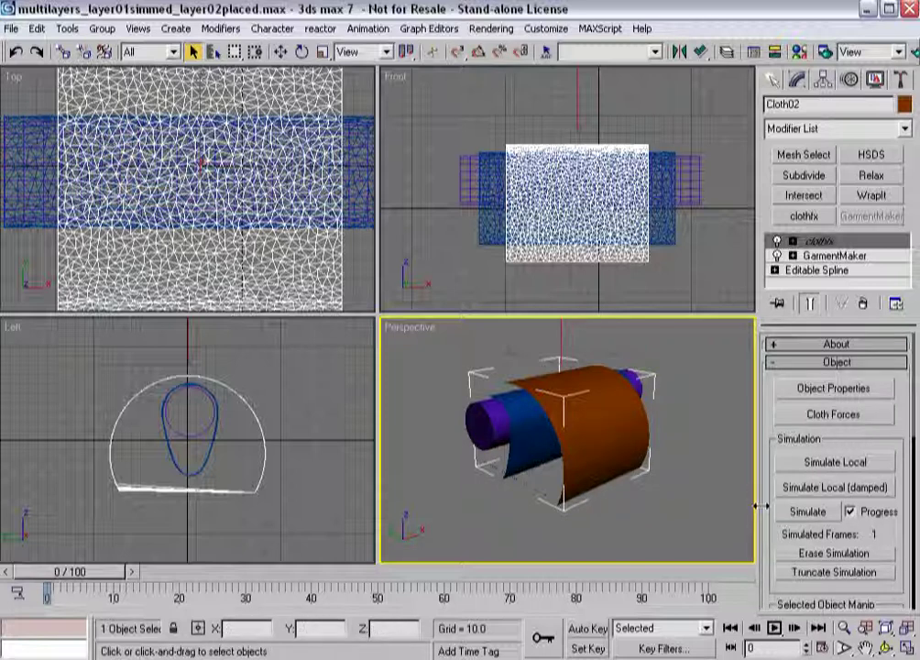
# Enable Use Sewing Springs in Cloth02's Simulation Parameters
pyautogui.moveTo(766, 504); pyautogui.dragTo(771, 325)
pyautogui.scroll(-5, 800, 441)
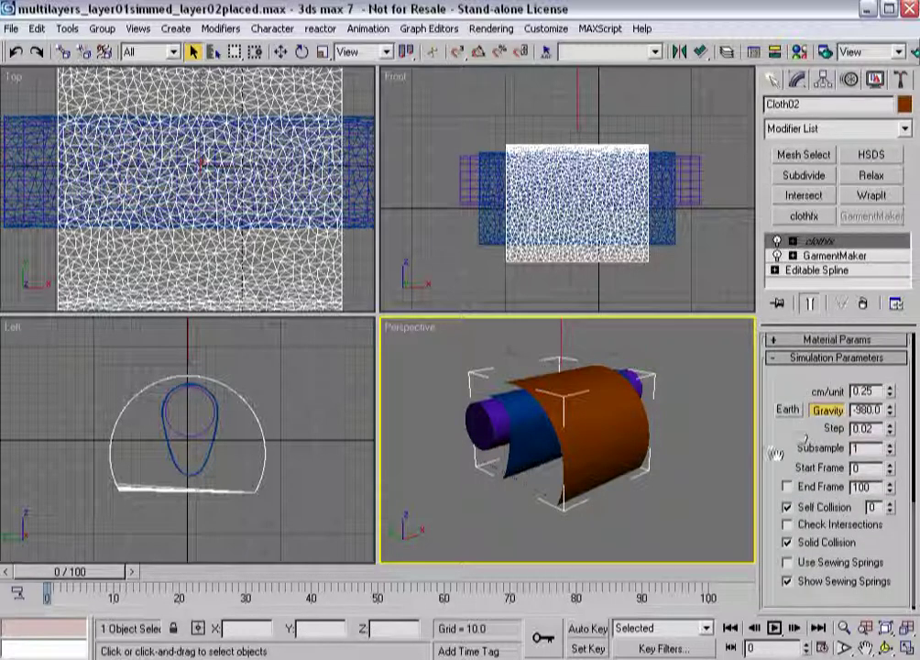
pyautogui.moveTo(775, 452); pyautogui.dragTo(775, 447)
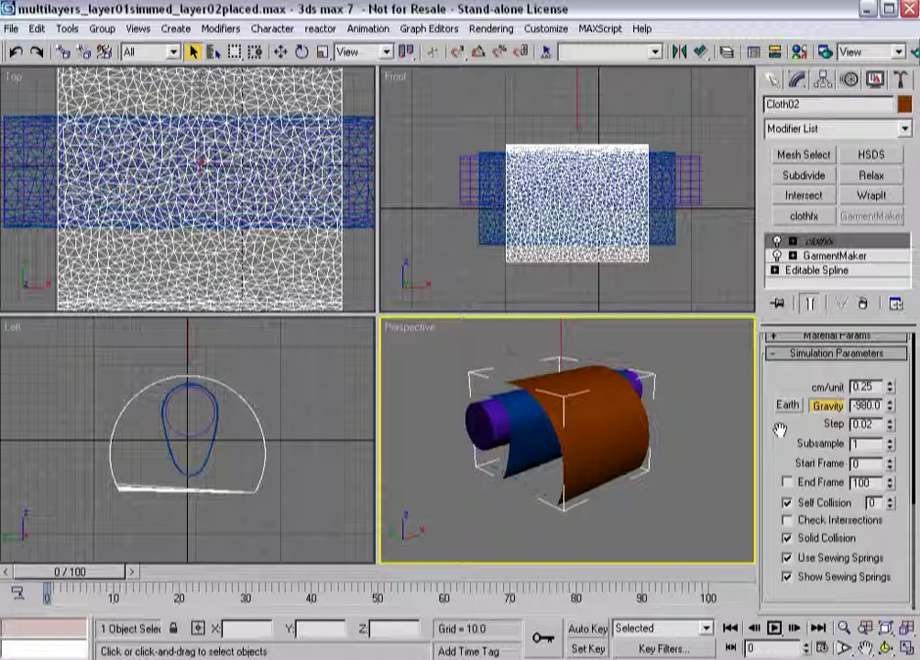
# Reset Cloth02 to its initial flat state and inspect it beneath the arm
pyautogui.moveTo(779, 431); pyautogui.dragTo(774, 650)
pyautogui.click(806, 472)
pyautogui.keyDown('alt'); pyautogui.moveTo(624, 430); pyautogui.dragTo(507, 302, button='middle'); pyautogui.keyUp('alt')
pyautogui.moveTo(77, 571); pyautogui.dragTo(41, 576)
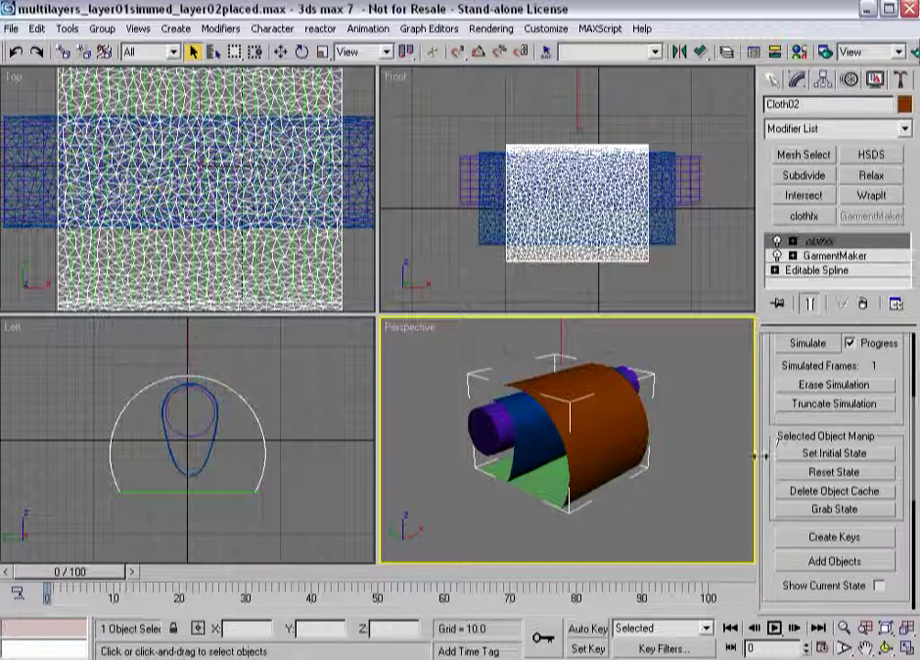
pyautogui.moveTo(764, 531); pyautogui.dragTo(770, 371)
pyautogui.scroll(5, 788, 412)
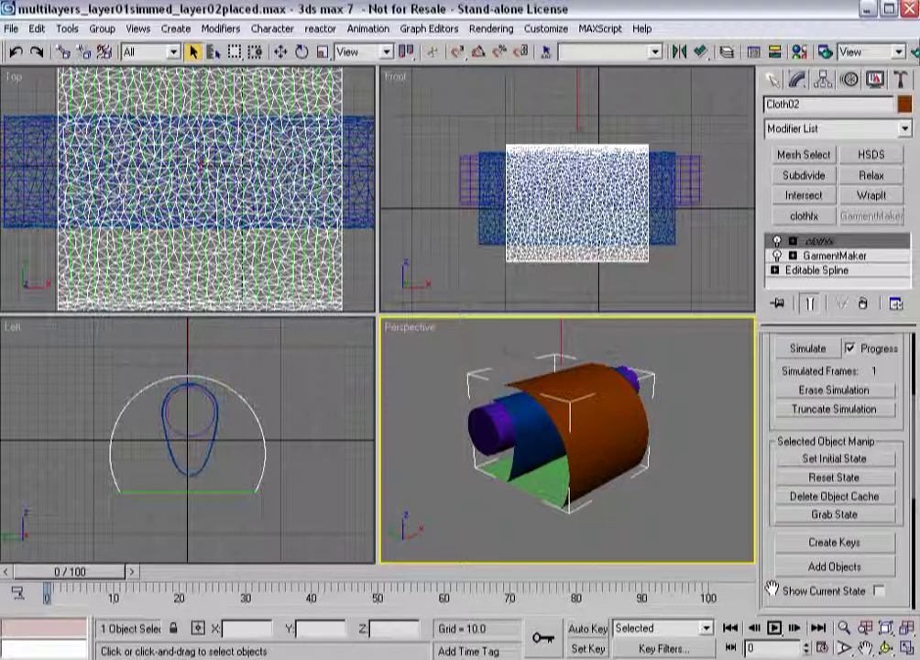
pyautogui.moveTo(766, 389); pyautogui.dragTo(774, 515)
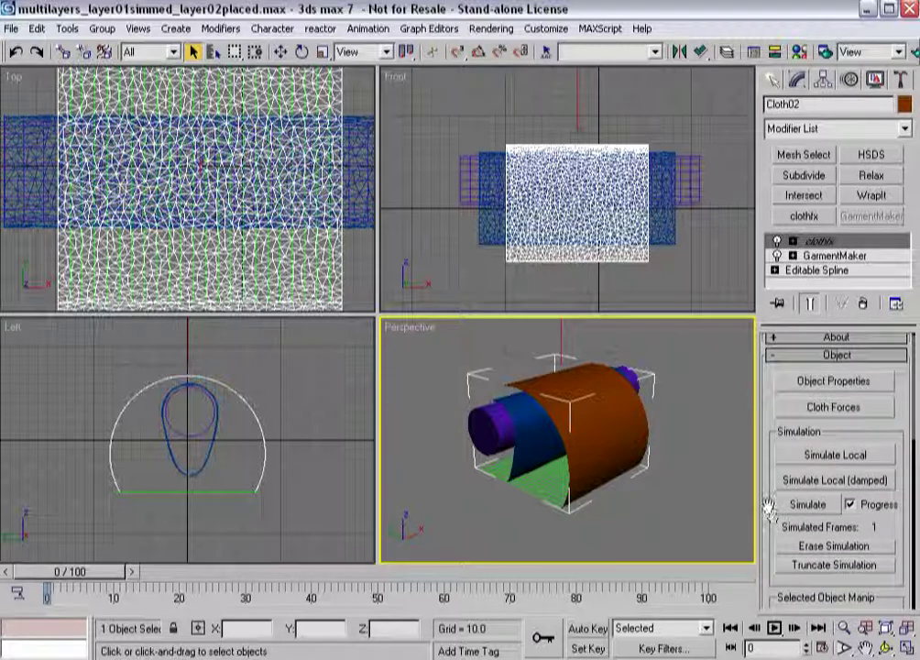
# Run a damped local simulation until Cloth02's seam closes around the arm, then stop it
pyautogui.click(797, 482)
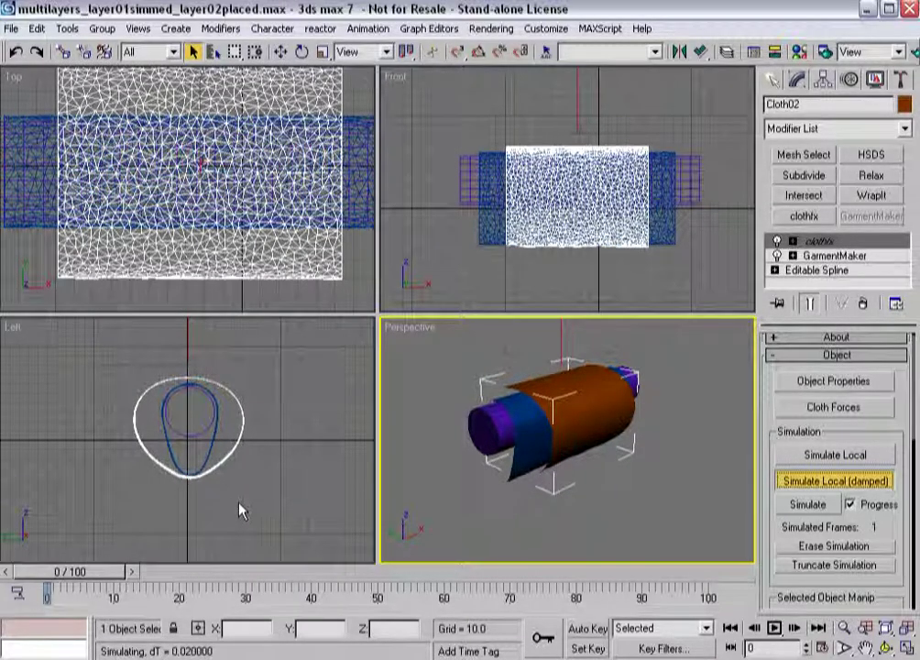
pyautogui.click(794, 484)
pyautogui.scroll(-5, 770, 431)
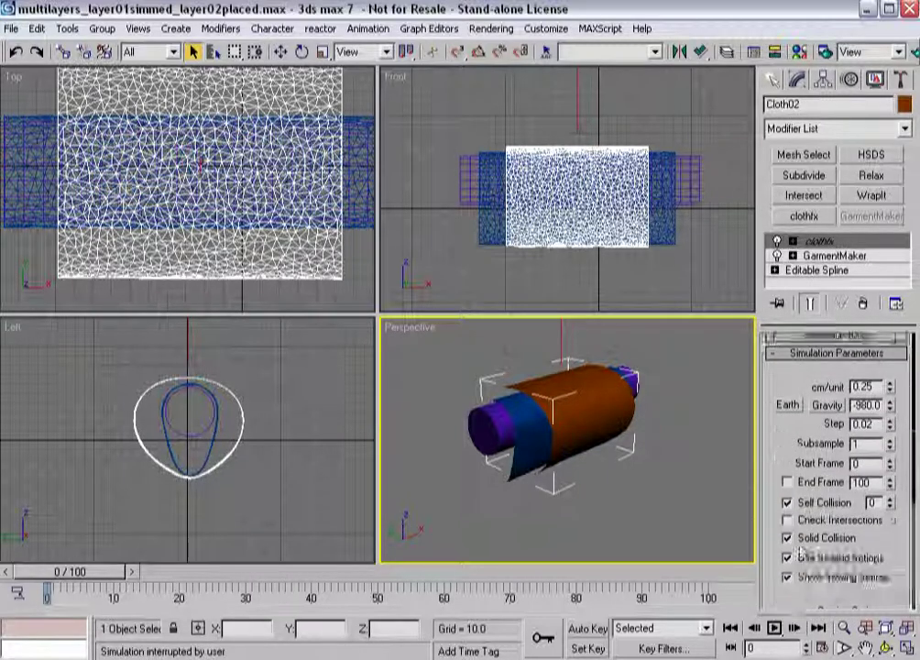
# Start an undamped local simulation of Cloth02 and interrupt it
pyautogui.scroll(5, 770, 379)
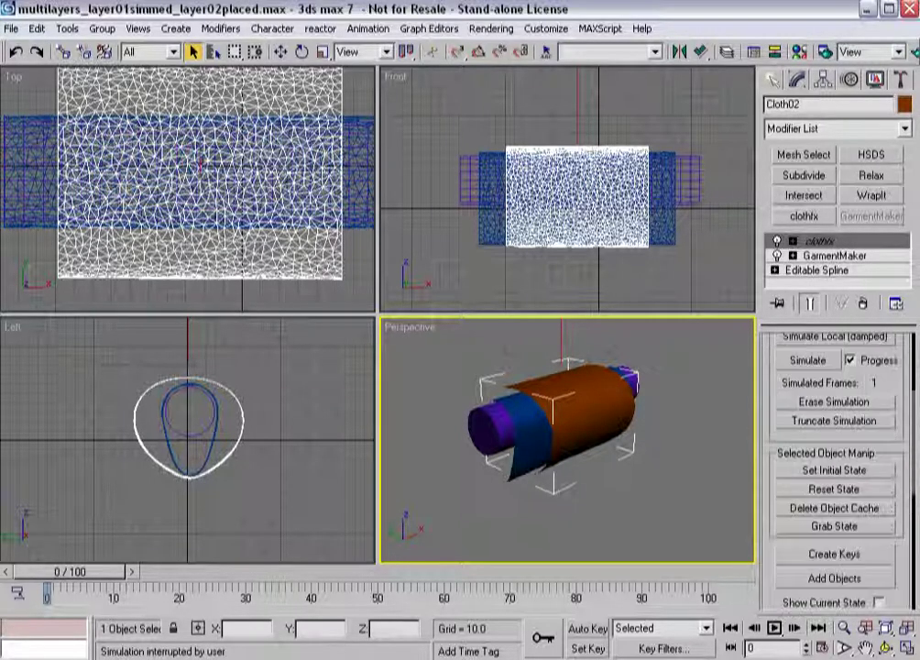
pyautogui.click(807, 383)
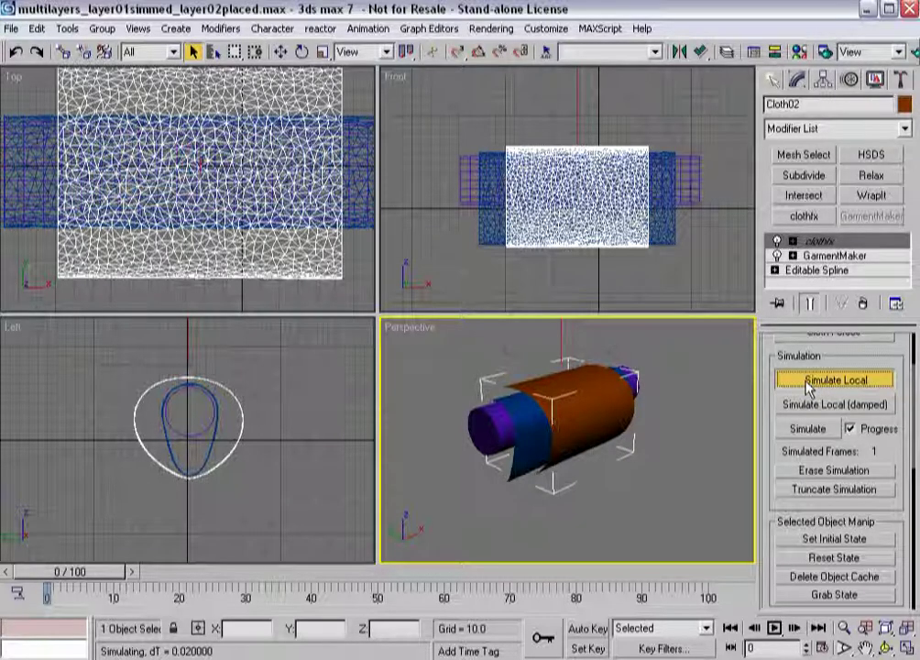
pyautogui.click(806, 383)
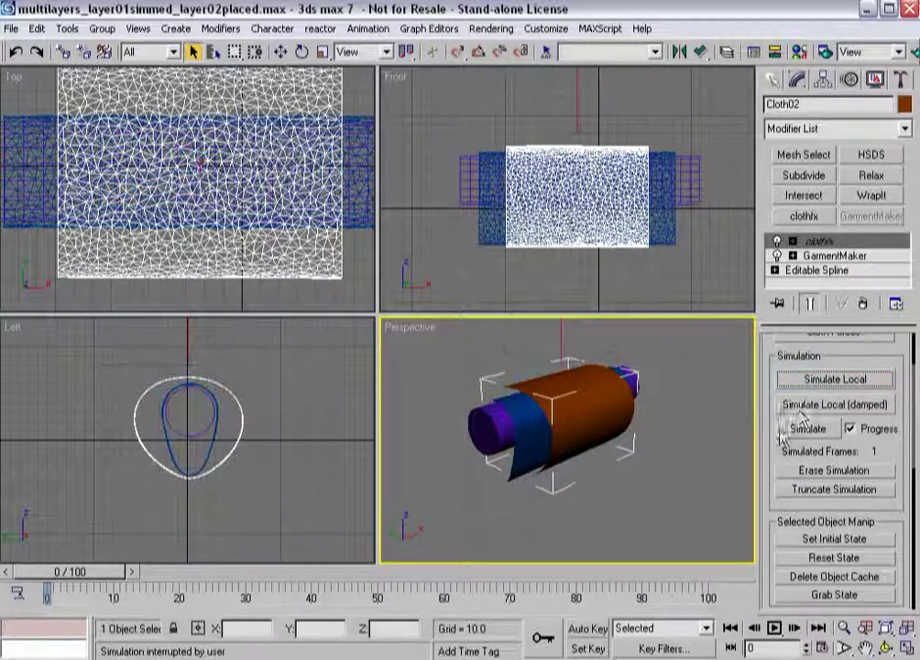
# Rerun the local simulation until the orange panel drapes over the blue layer, then return to frame 0
pyautogui.moveTo(766, 447); pyautogui.dragTo(766, 273)
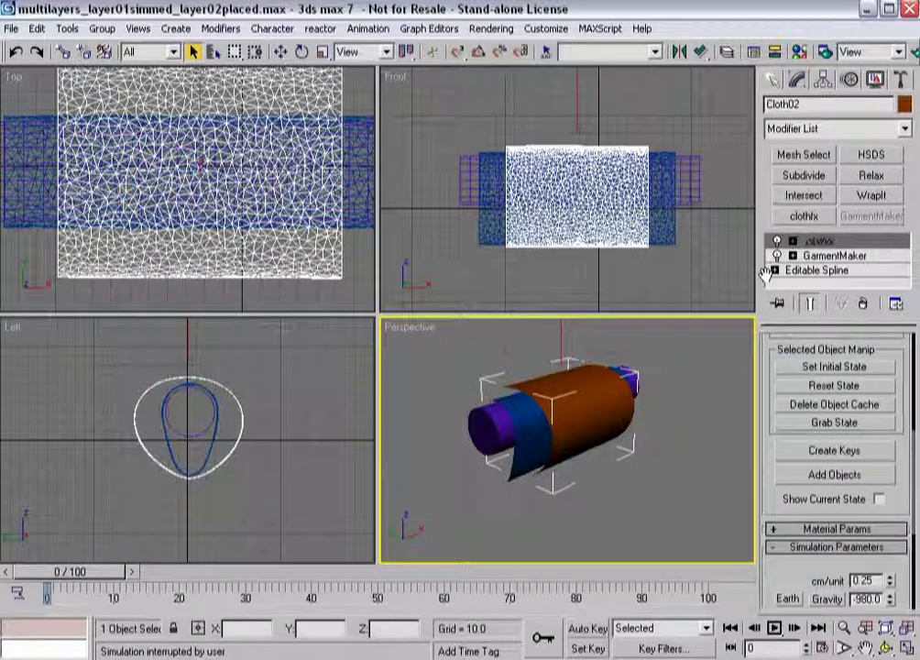
pyautogui.scroll(-2, 836, 560)
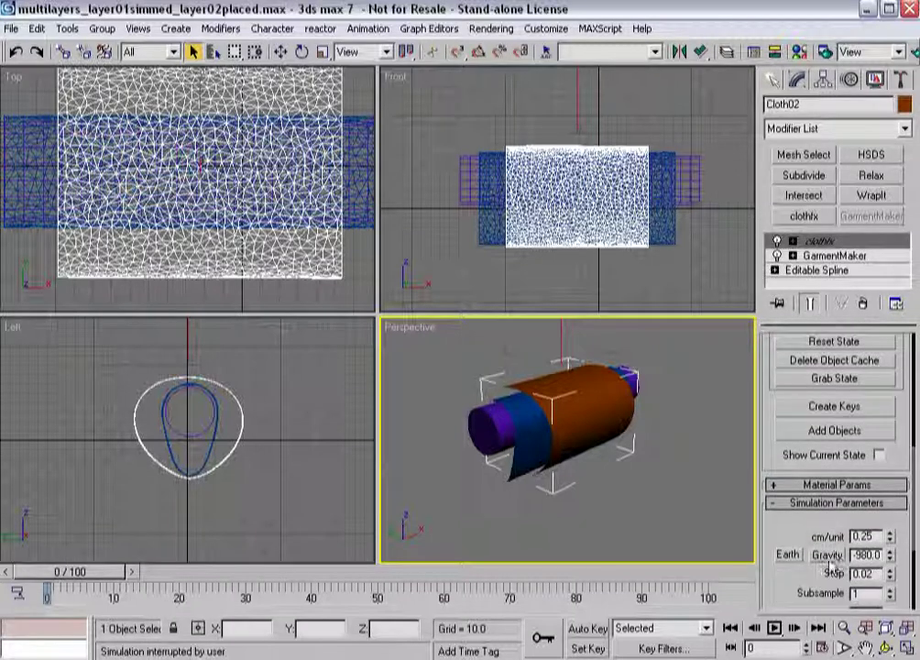
pyautogui.scroll(10, 817, 548)
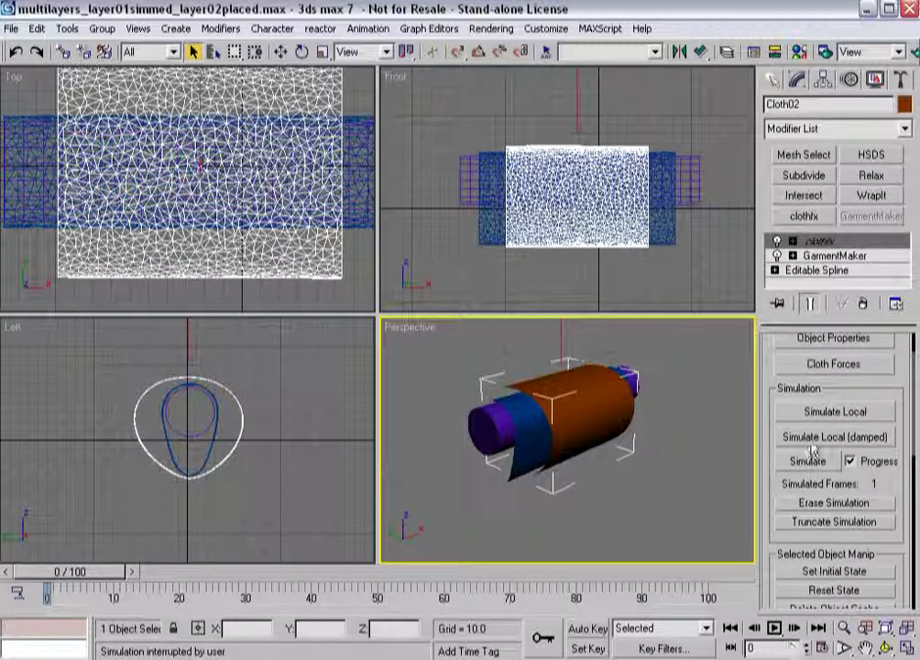
pyautogui.click(788, 411)
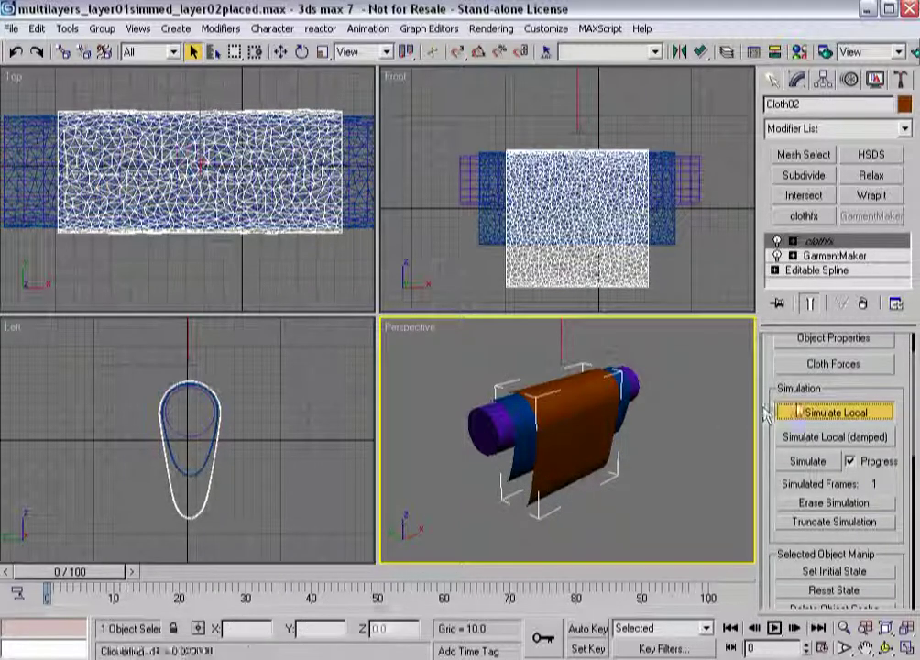
pyautogui.click(805, 414)
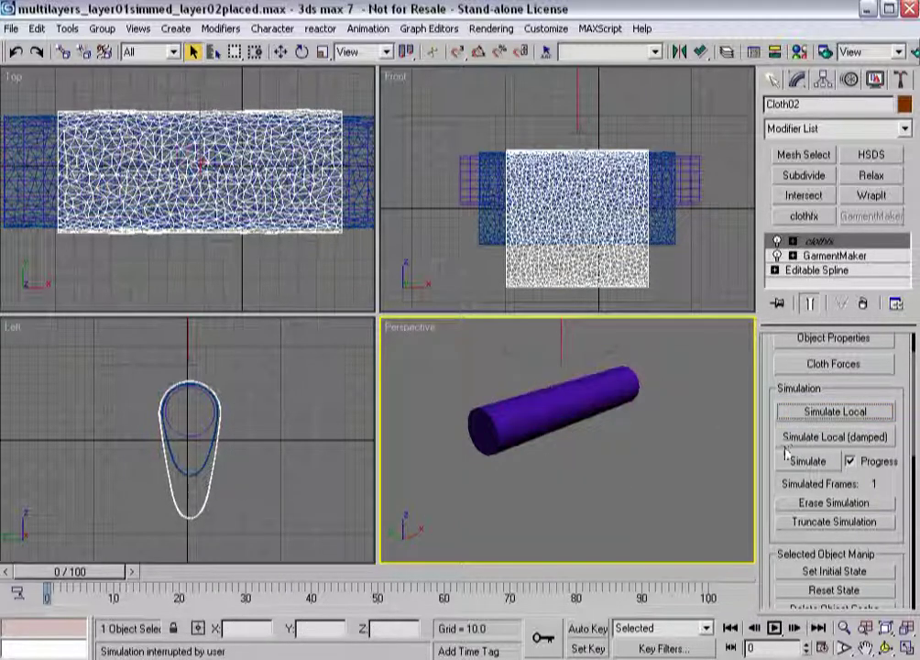
pyautogui.moveTo(95, 578)
pyautogui.mouseDown()
pyautogui.moveTo(131, 578)
pyautogui.moveTo(95, 577)
pyautogui.mouseUp()
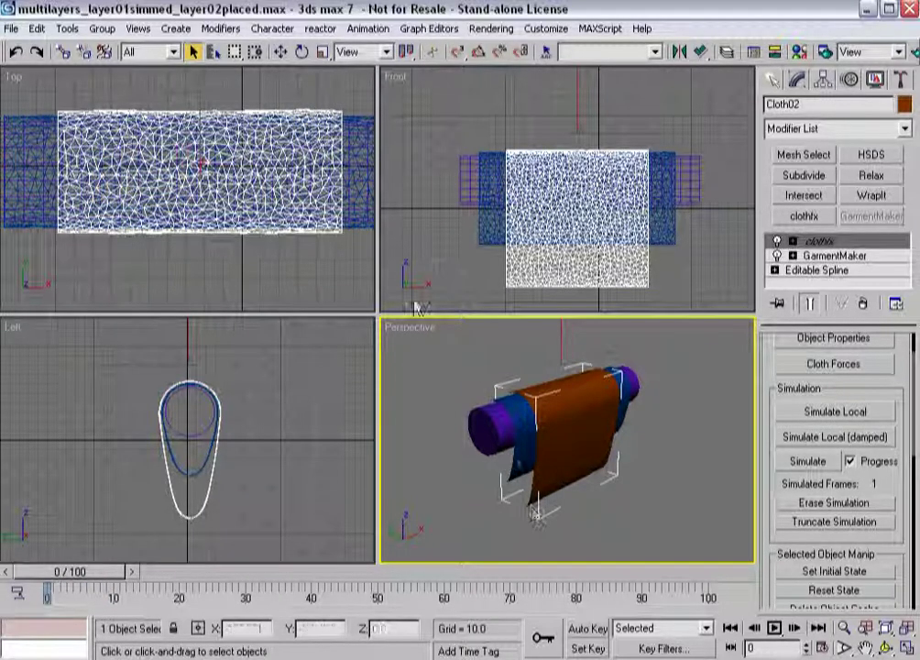
# Save the scene as multilayers_layer01simmed_layer02simlocaled.max
pyautogui.click(11, 28)
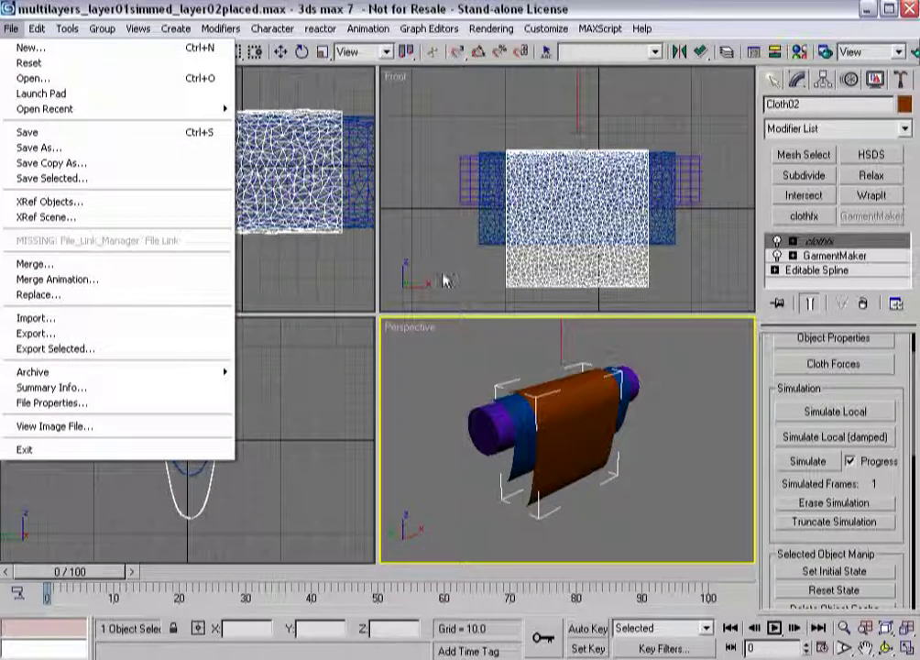
pyautogui.click(73, 148)
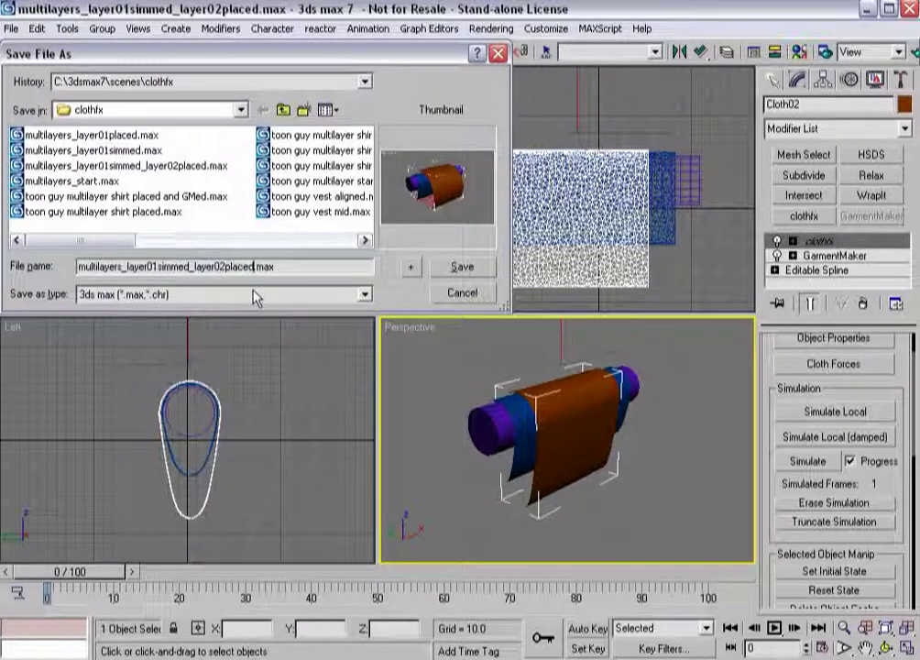
pyautogui.press('Left')
pyautogui.press('Left')
pyautogui.press('Left')
pyautogui.press('Left')
pyautogui.press('BackSpace')
pyautogui.press('BackSpace')
pyautogui.press('BackSpace')
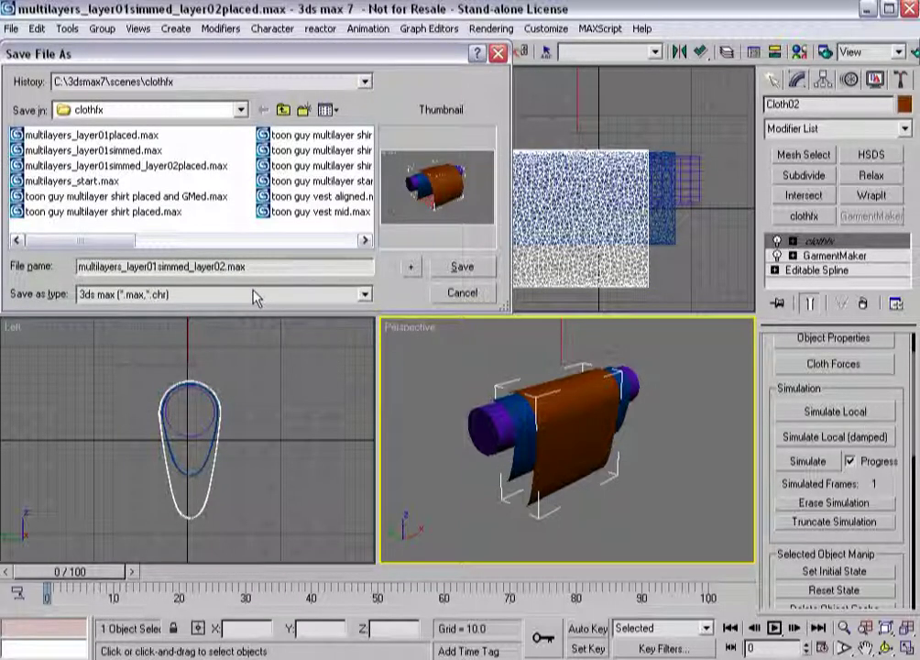
pyautogui.press('Return')
pyautogui.press('Return')
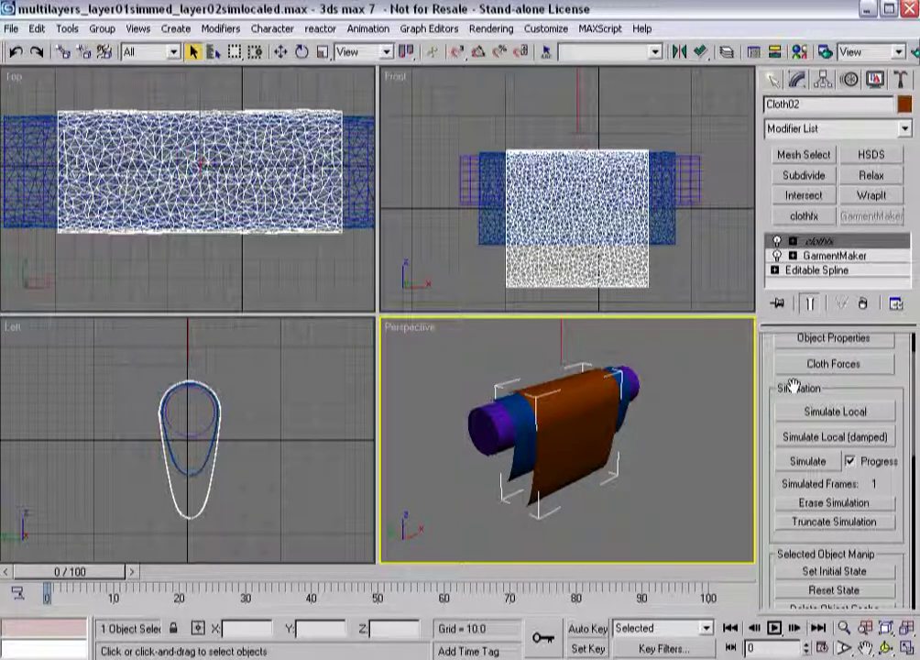
# Simulate the cloth over all 101 frames and scrub to frames 37-50 to review it
pyautogui.moveTo(791, 388); pyautogui.dragTo(780, 353)
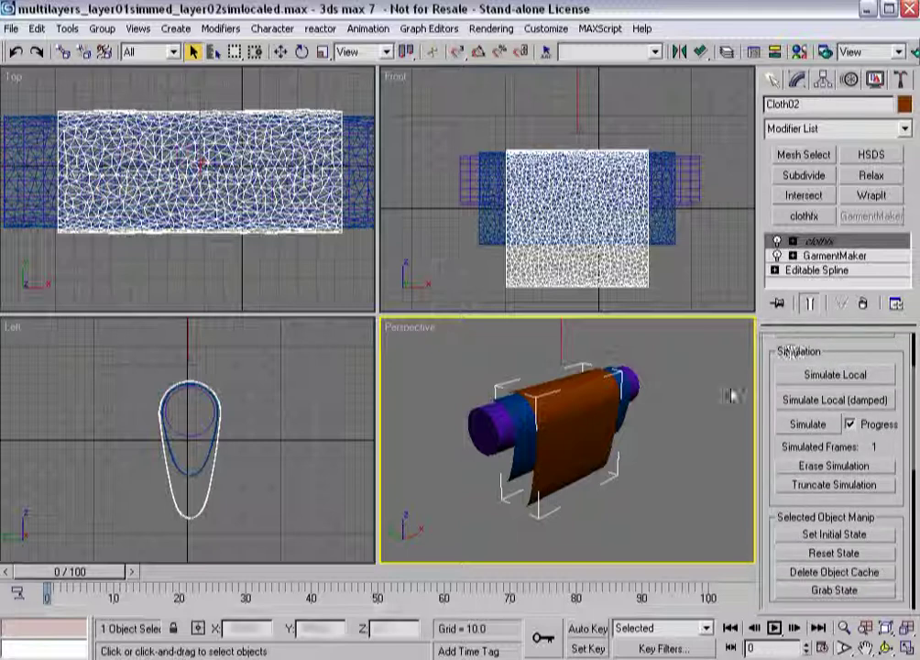
pyautogui.click(807, 424)
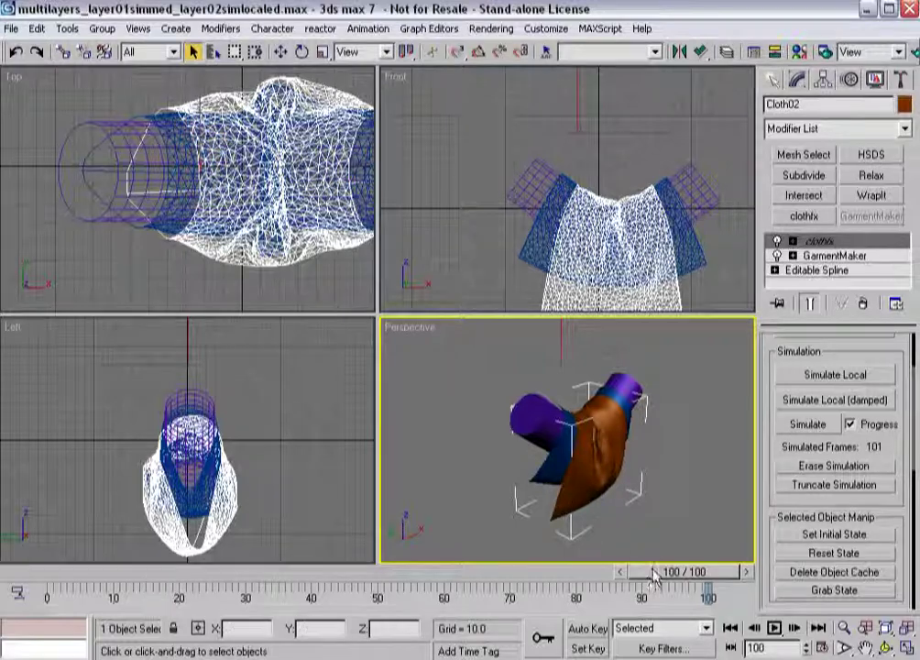
pyautogui.moveTo(682, 571); pyautogui.dragTo(267, 500)
pyautogui.keyDown('alt'); pyautogui.moveTo(596, 513); pyautogui.dragTo(539, 490, button='middle'); pyautogui.keyUp('alt')
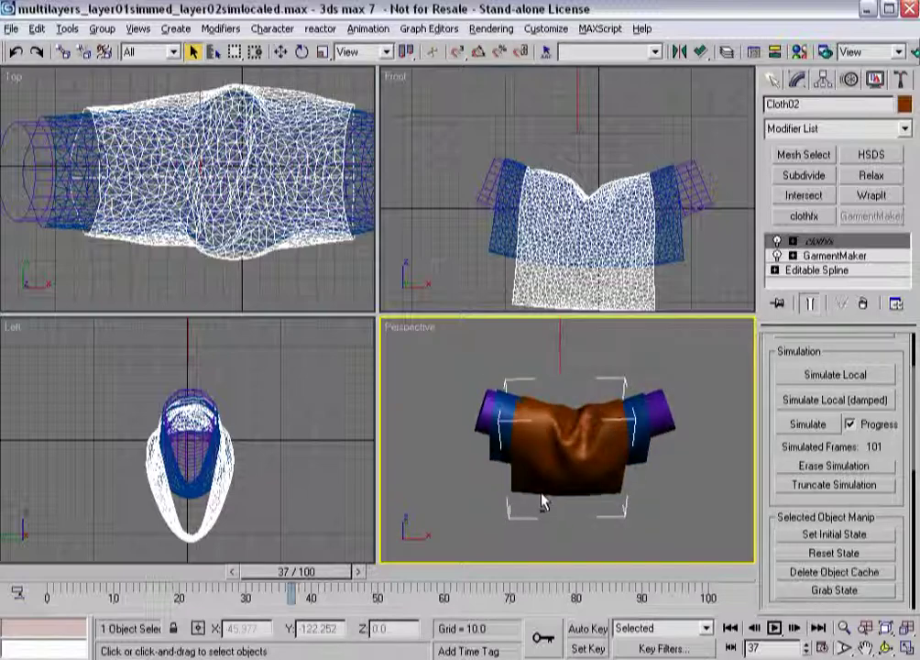
pyautogui.moveTo(298, 571); pyautogui.dragTo(383, 573)
pyautogui.scroll(3, 583, 447)
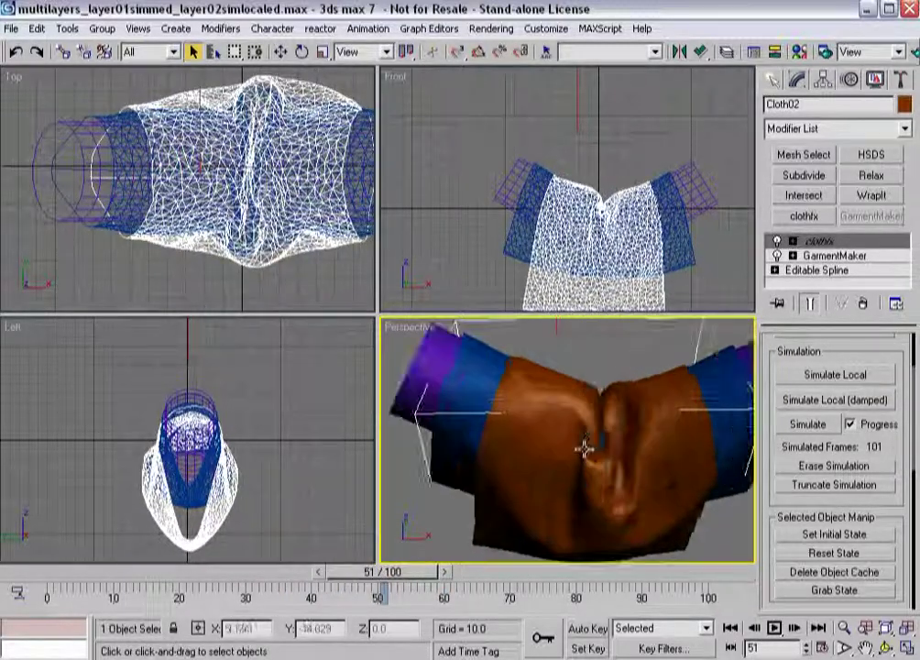
pyautogui.moveTo(369, 574)
pyautogui.mouseDown()
pyautogui.moveTo(409, 573)
pyautogui.moveTo(333, 572)
pyautogui.moveTo(367, 585)
pyautogui.mouseUp()
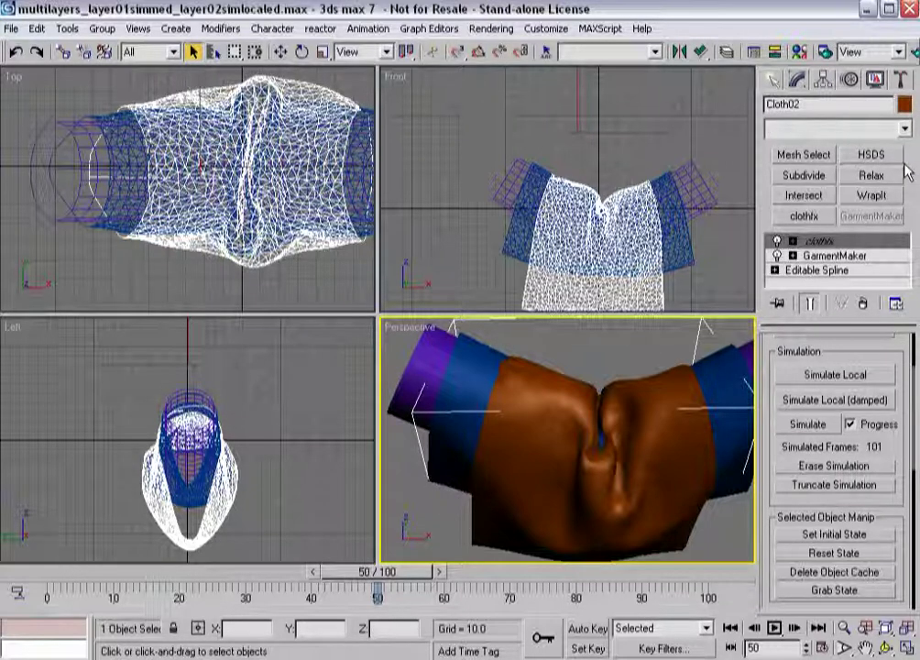
# Add a Shell modifier to Cloth02 from the Modifier List
pyautogui.click(904, 128)
pyautogui.scroll(-10, 885, 311)
pyautogui.scroll(-3, 873, 417)
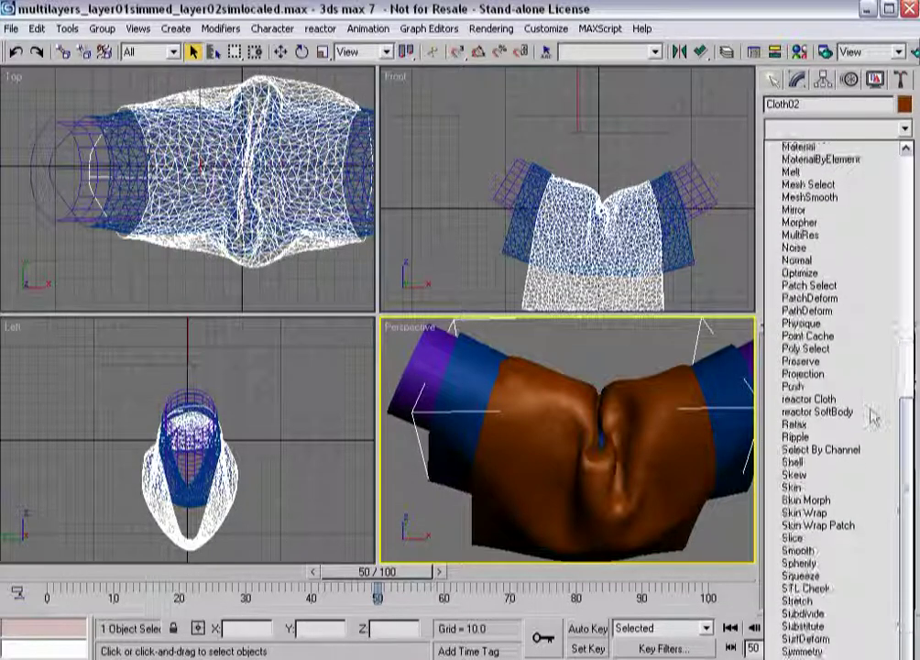
pyautogui.click(808, 468)
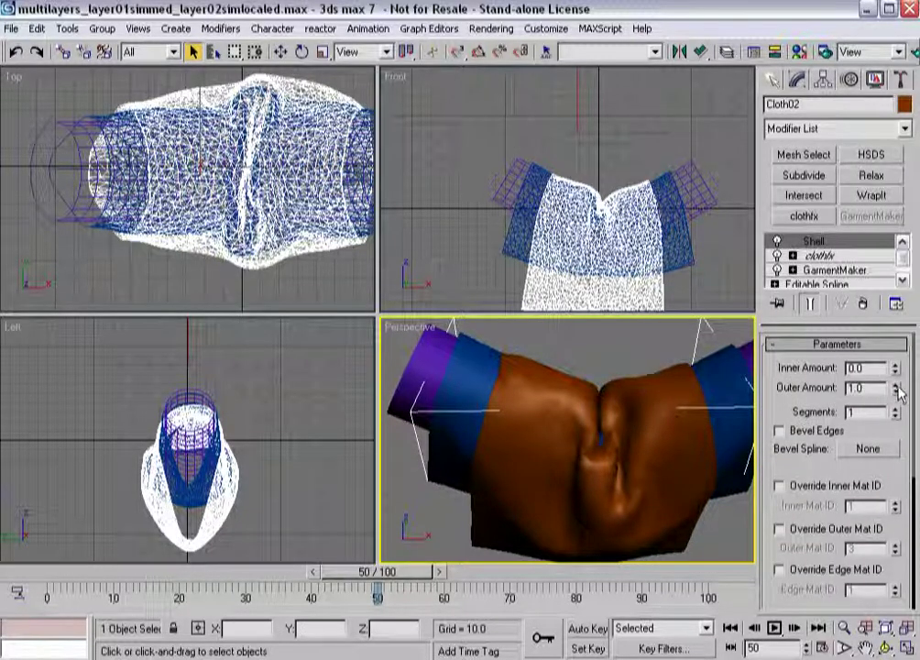
# Raise the Shell Outer Amount to 3.35 and check the thickened cloth across frames 37-60
pyautogui.moveTo(899, 392); pyautogui.dragTo(878, 322)
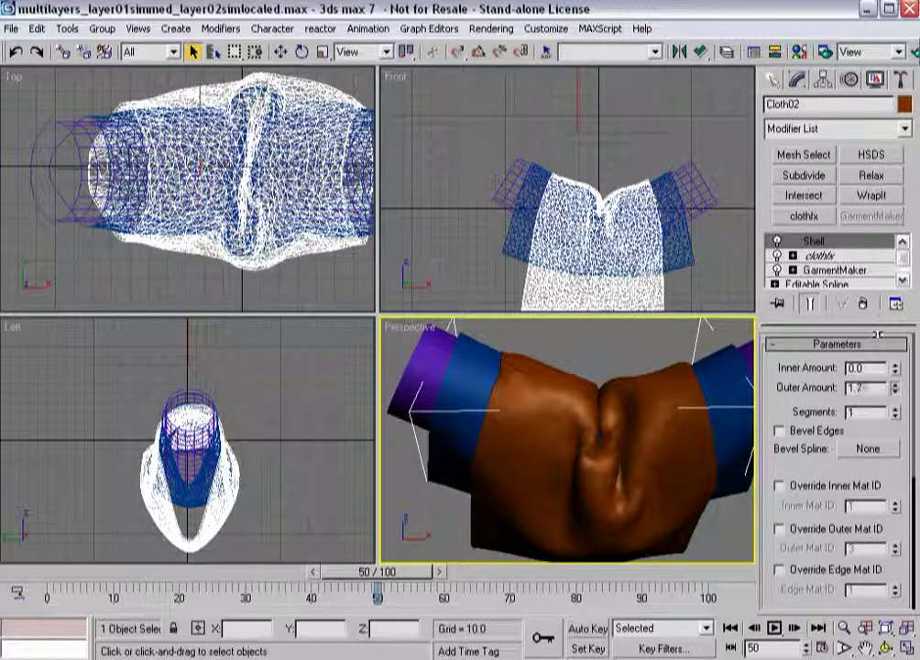
pyautogui.moveTo(689, 264); pyautogui.dragTo(682, 303)
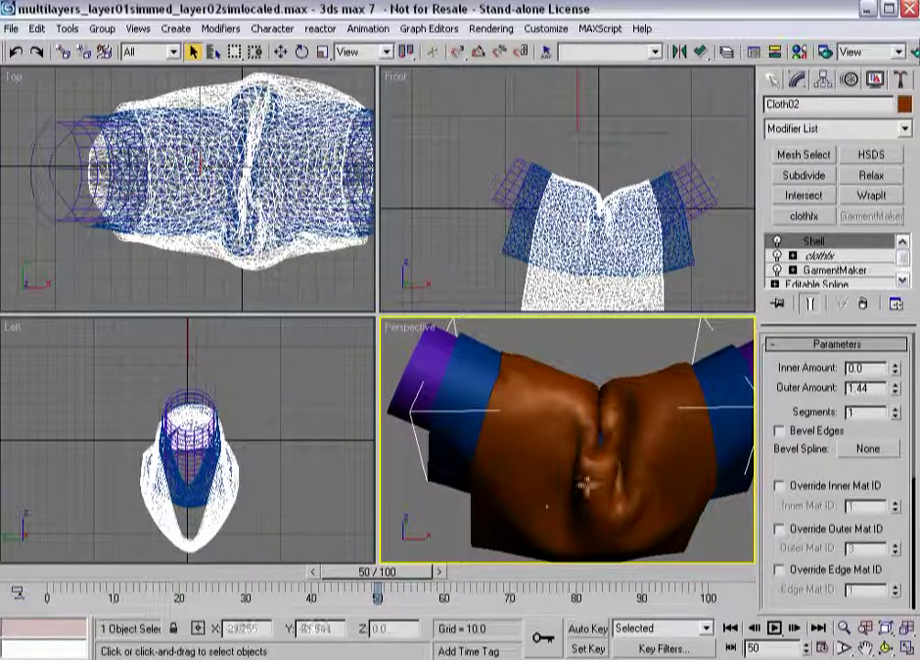
pyautogui.keyDown('alt'); pyautogui.moveTo(584, 484); pyautogui.dragTo(733, 351, button='middle'); pyautogui.keyUp('alt')
pyautogui.moveTo(897, 392); pyautogui.dragTo(855, 214)
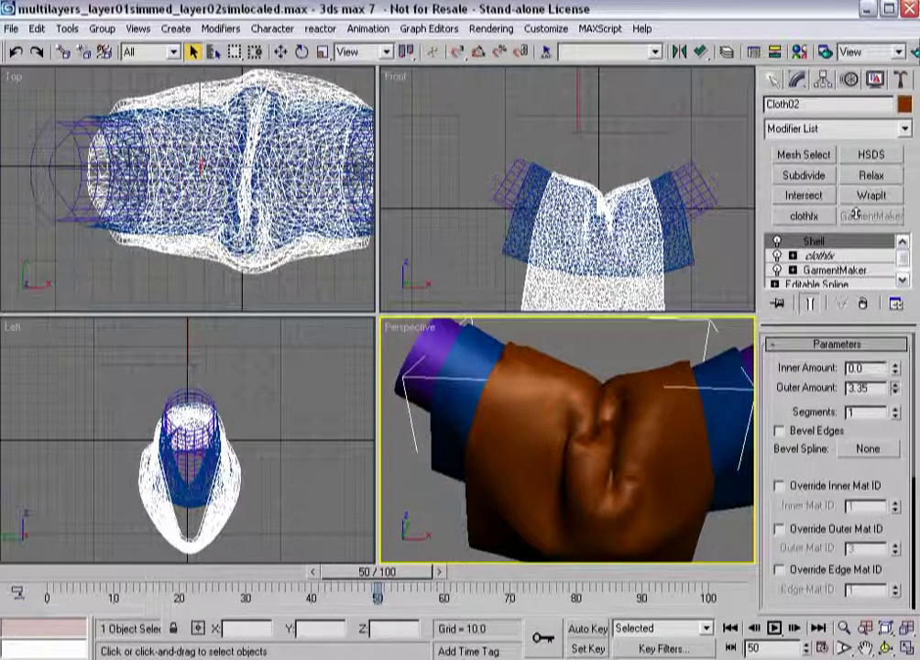
pyautogui.keyDown('alt'); pyautogui.moveTo(585, 485); pyautogui.dragTo(641, 492, button='middle'); pyautogui.keyUp('alt')
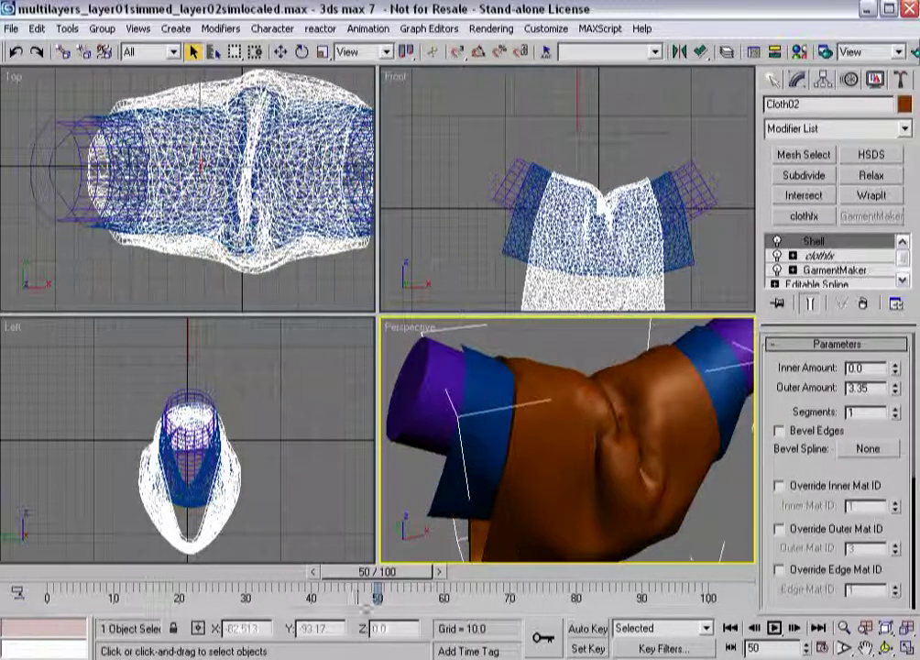
pyautogui.moveTo(376, 571); pyautogui.dragTo(291, 572)
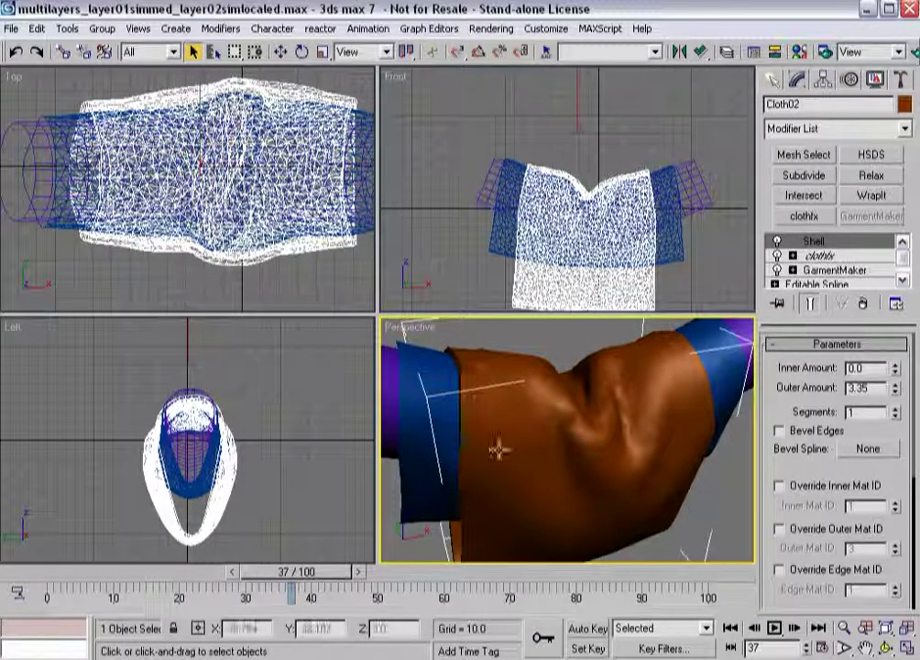
pyautogui.moveTo(286, 577); pyautogui.dragTo(380, 575)
pyautogui.scroll(-5, 528, 526)
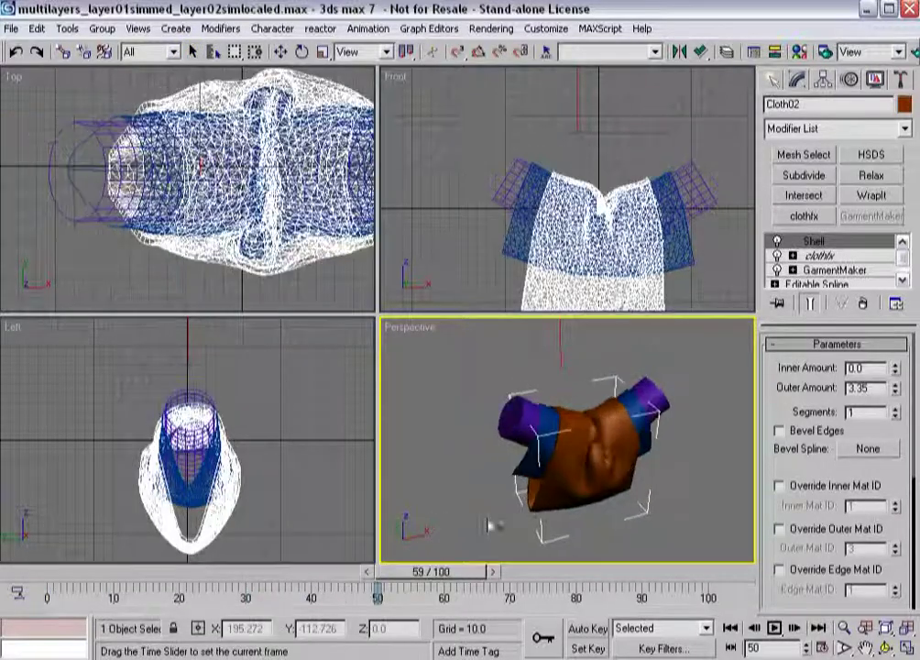
# Return the time slider to frame 0, showing the thickened cloth on the straight arm
pyautogui.moveTo(550, 571); pyautogui.dragTo(44, 571)
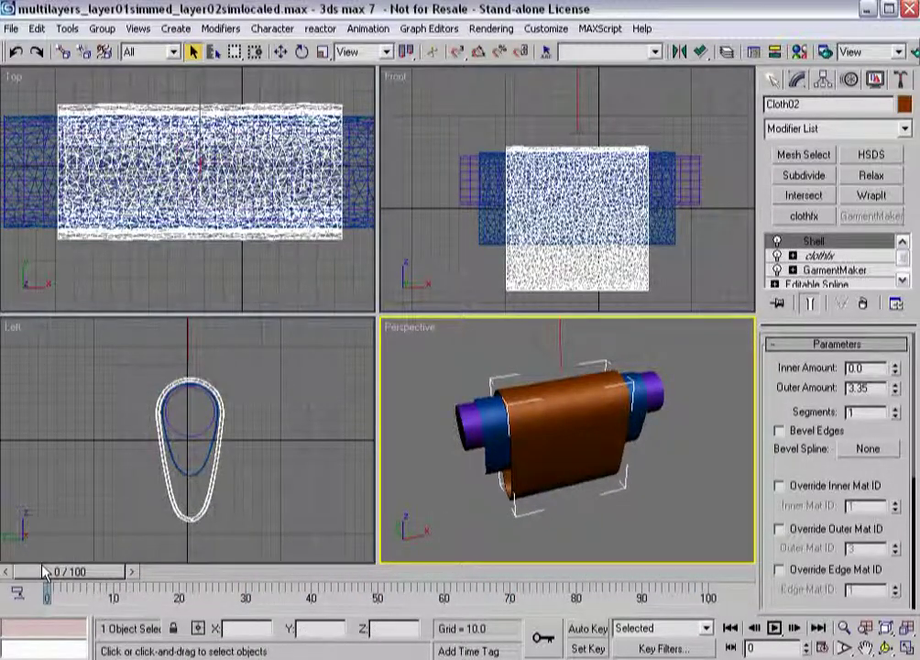